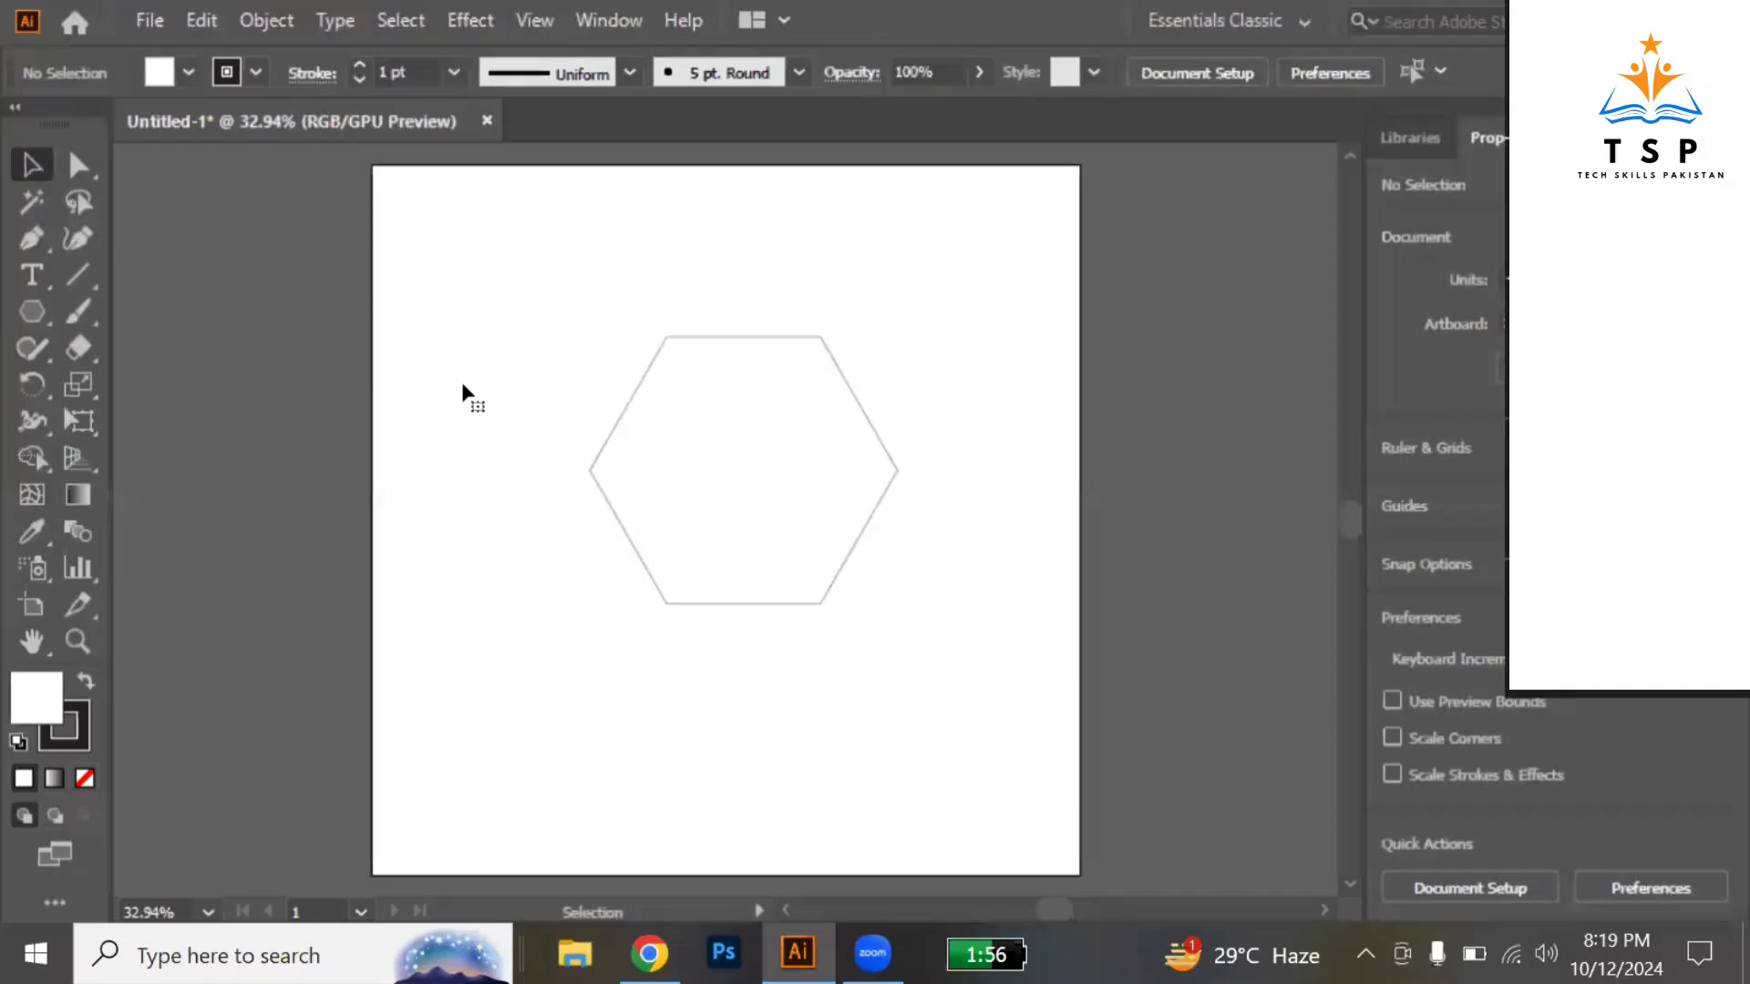
Remove the hexagon's fill and rotate it about 32.5° counterclockwise.
left_click(689, 467)
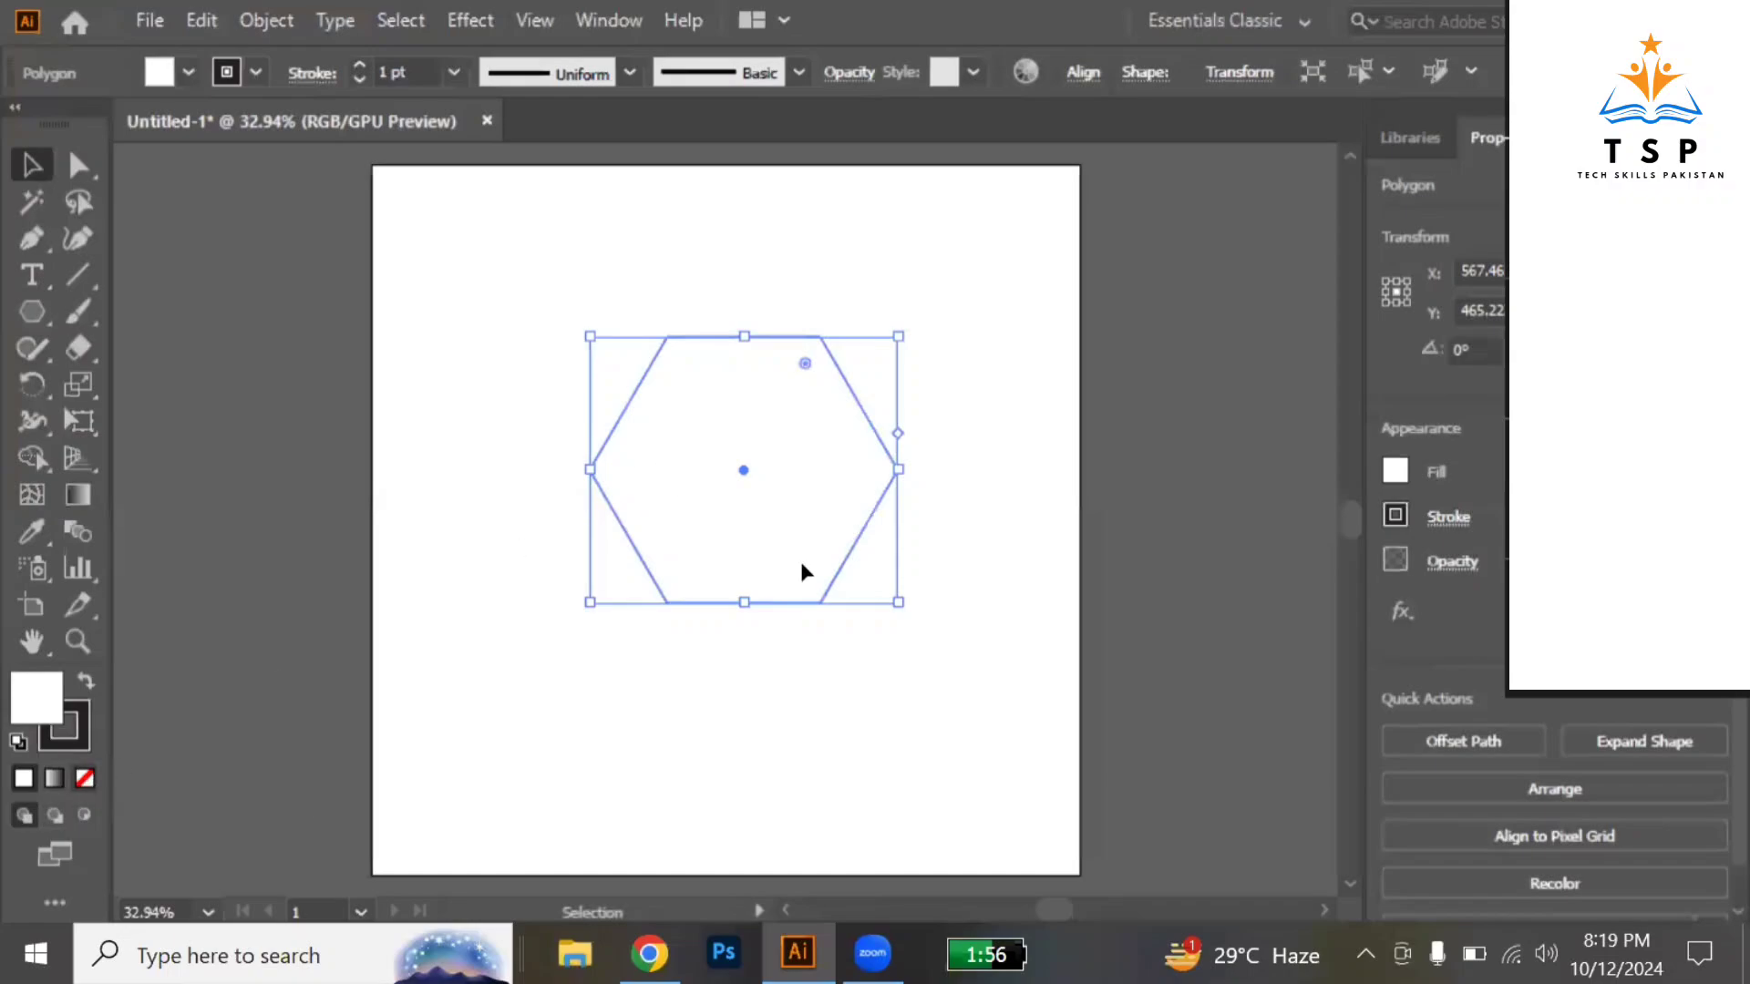
key("slash")
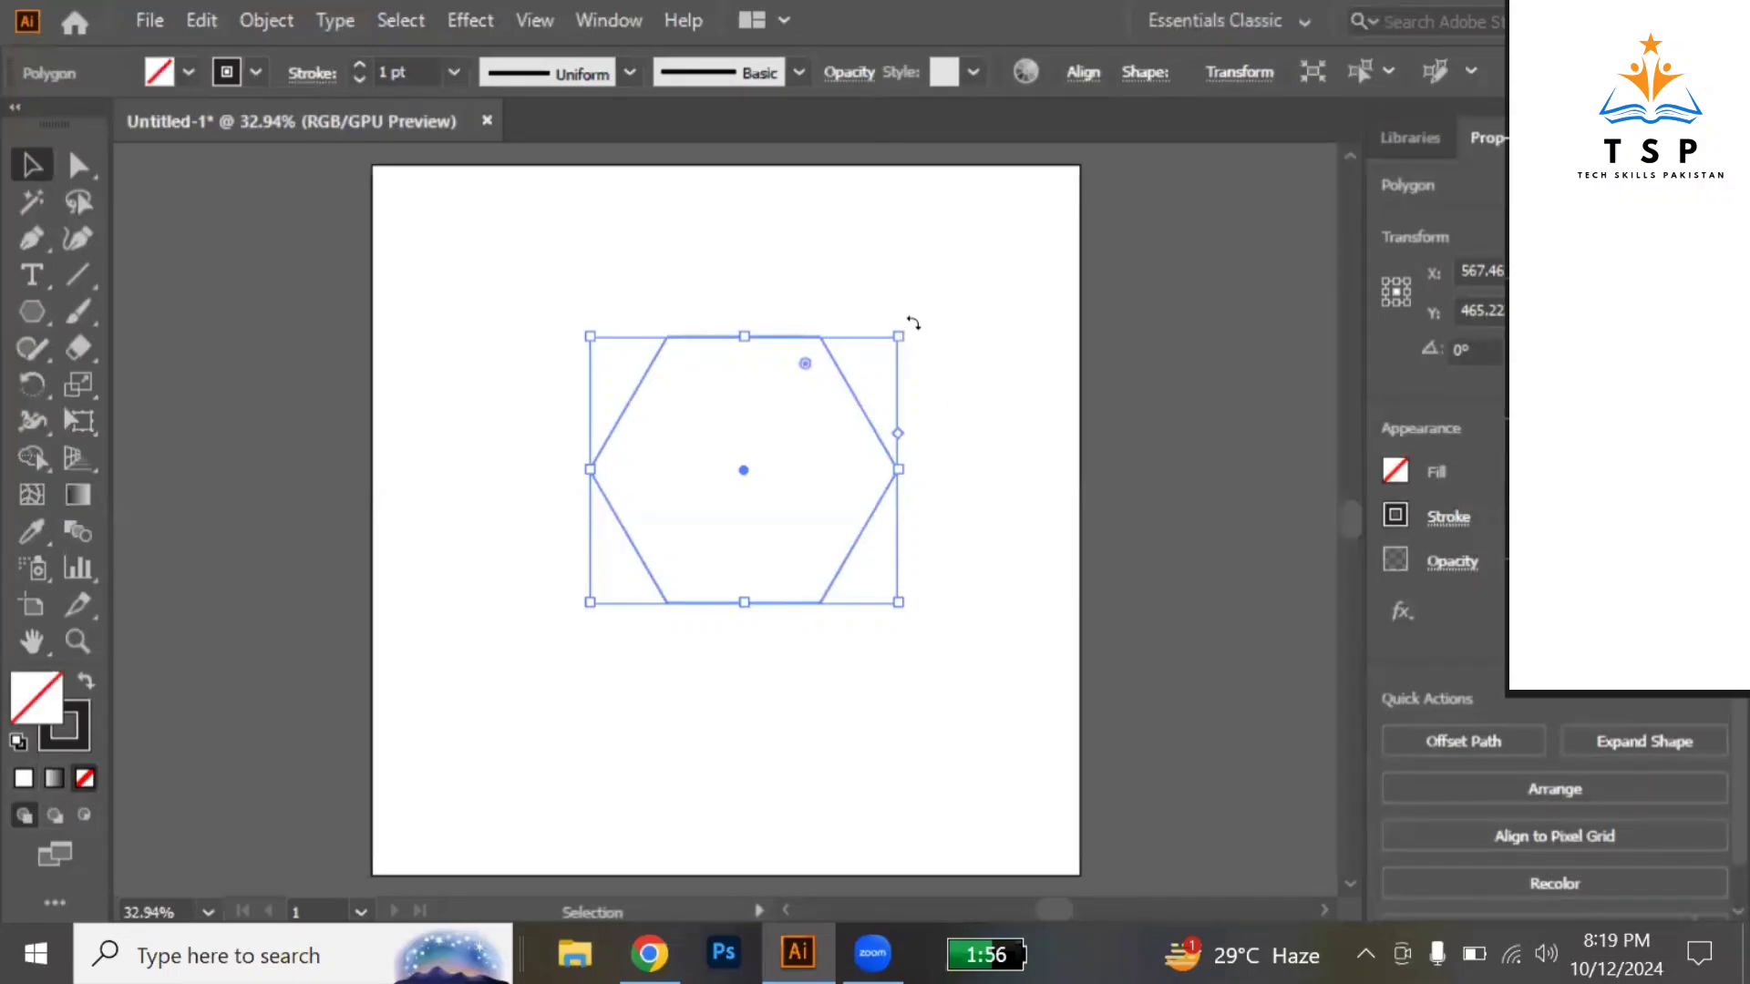
left_click_drag(913, 322, 808, 270)
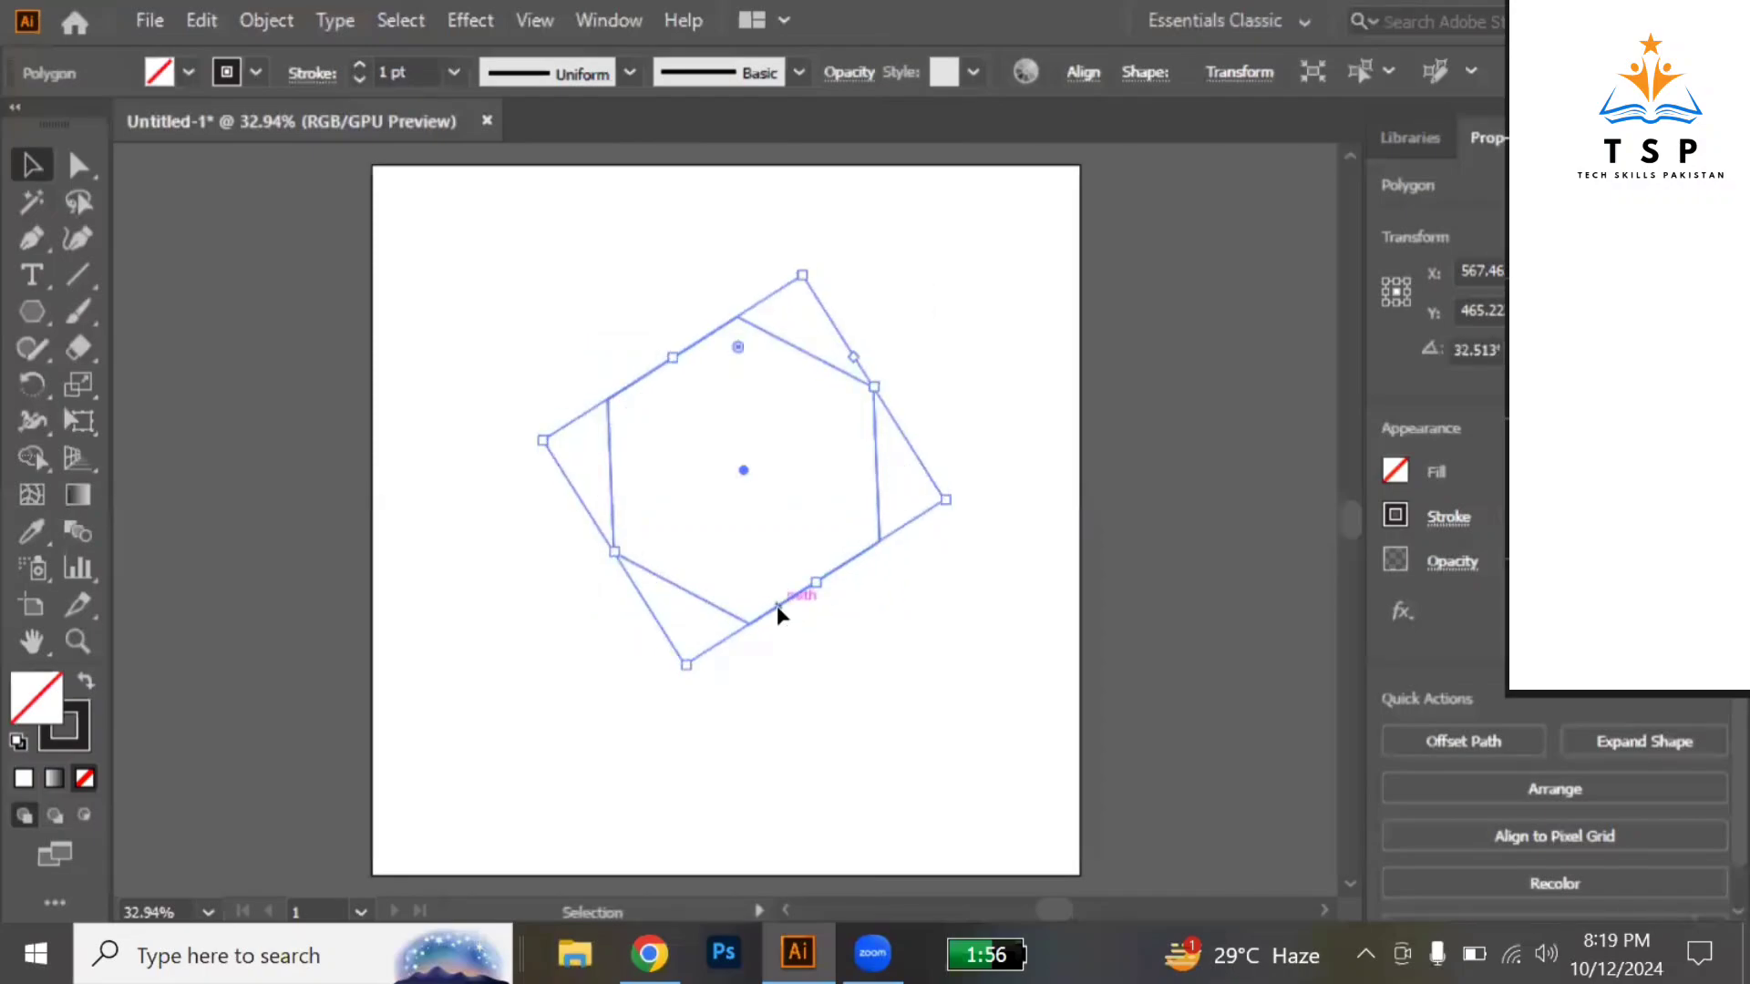
Scale the rotated hexagon down proportionally about its own center.
key("alt")
left_click_drag(680, 664, 685, 592)
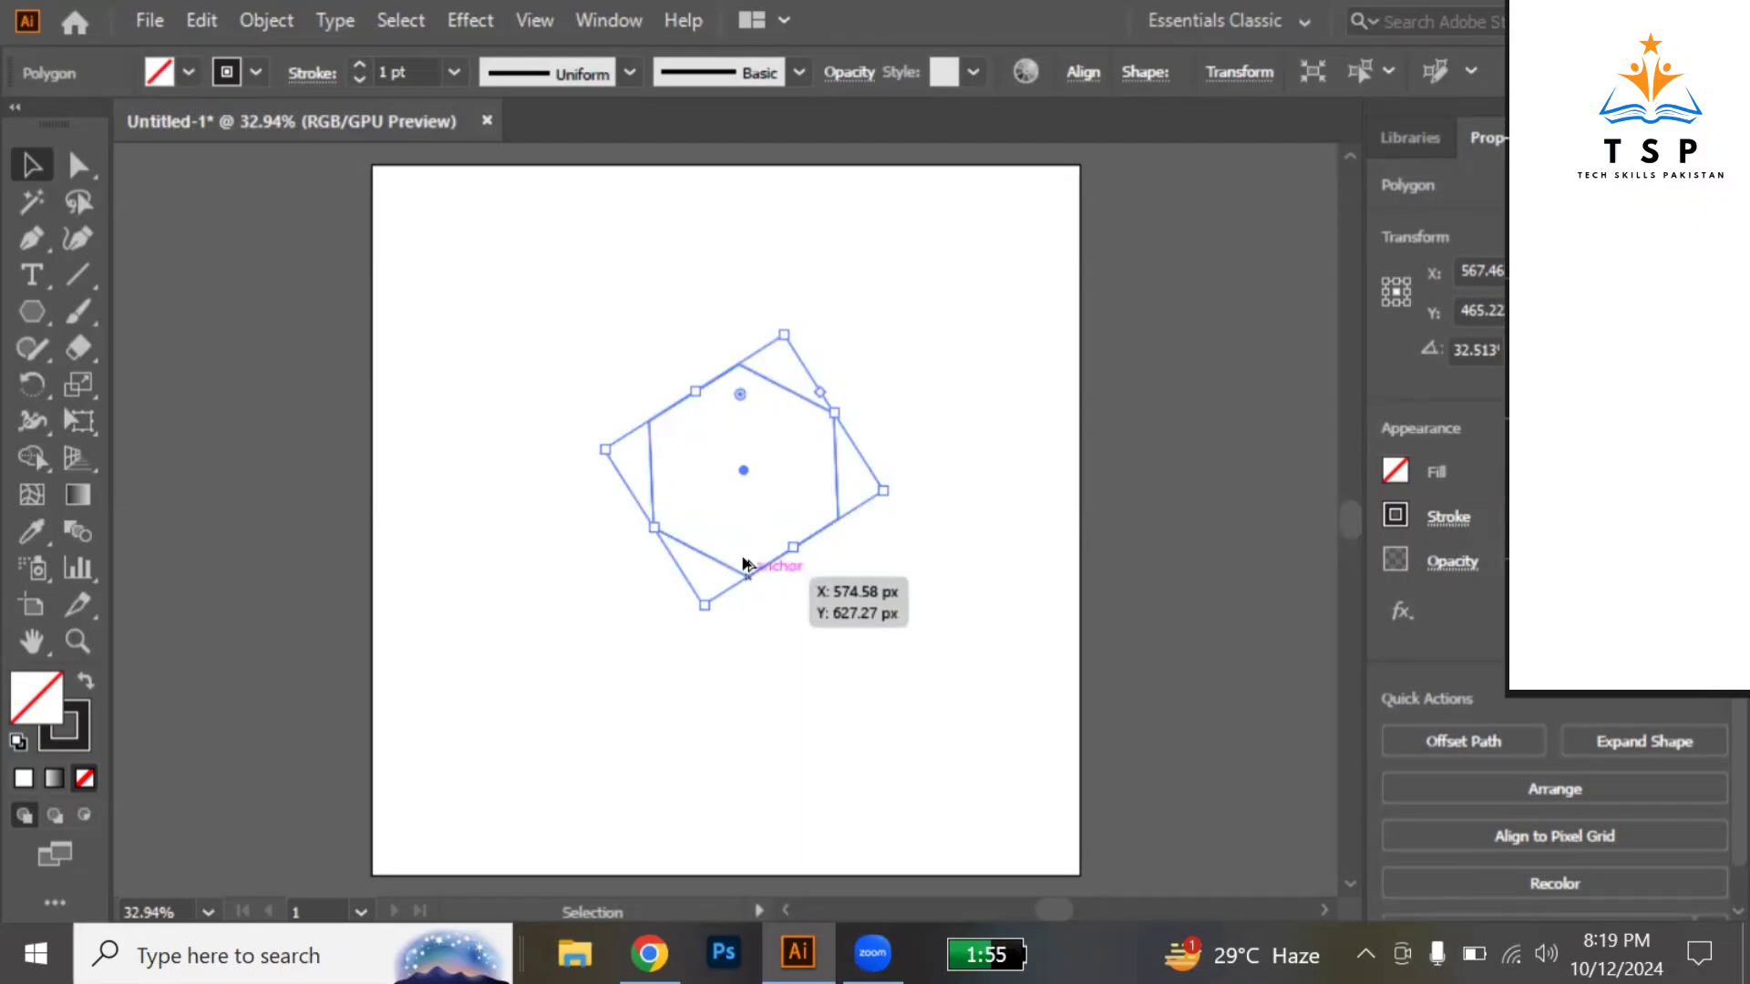
Duplicate the hexagon straight above the original and rotate the copy until its top and bottom edges are horizontal.
left_click_drag(744, 581, 737, 367)
left_click_drag(883, 299, 835, 344)
left_click_drag(803, 415, 804, 416)
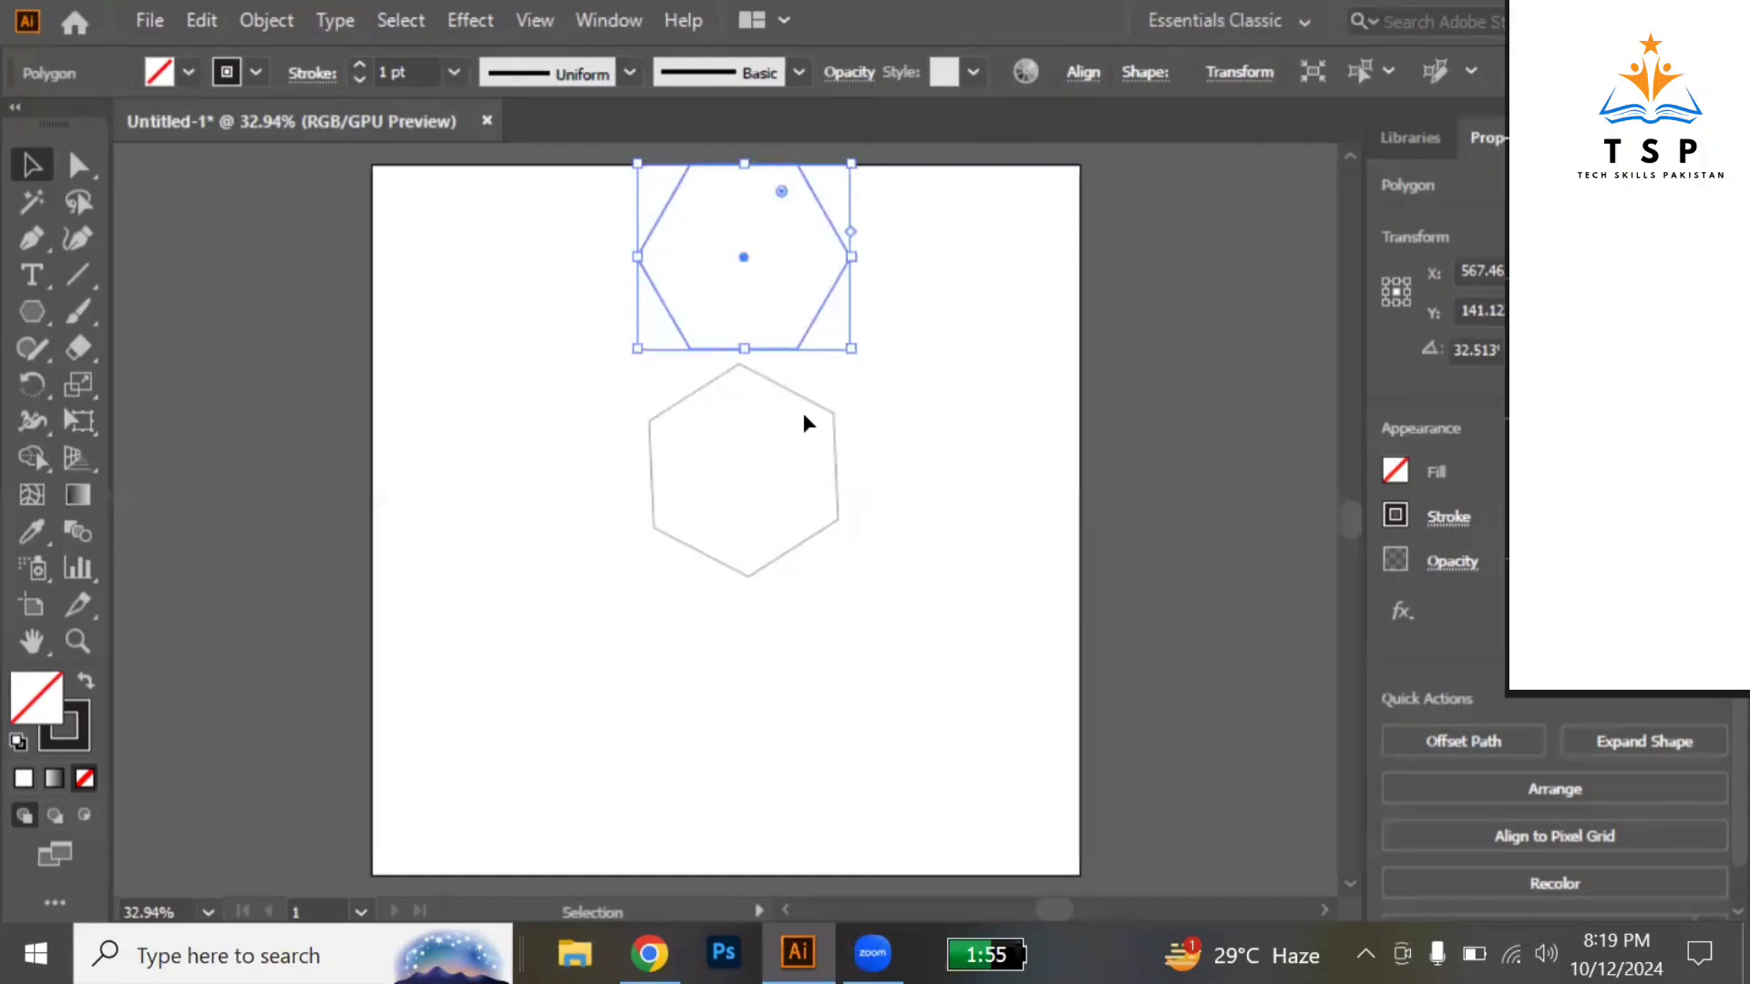
Place the level hexagon's lower-right corner at the center hexagon's top vertex, and copy it rightward so both meet there.
left_click_drag(793, 347, 756, 355)
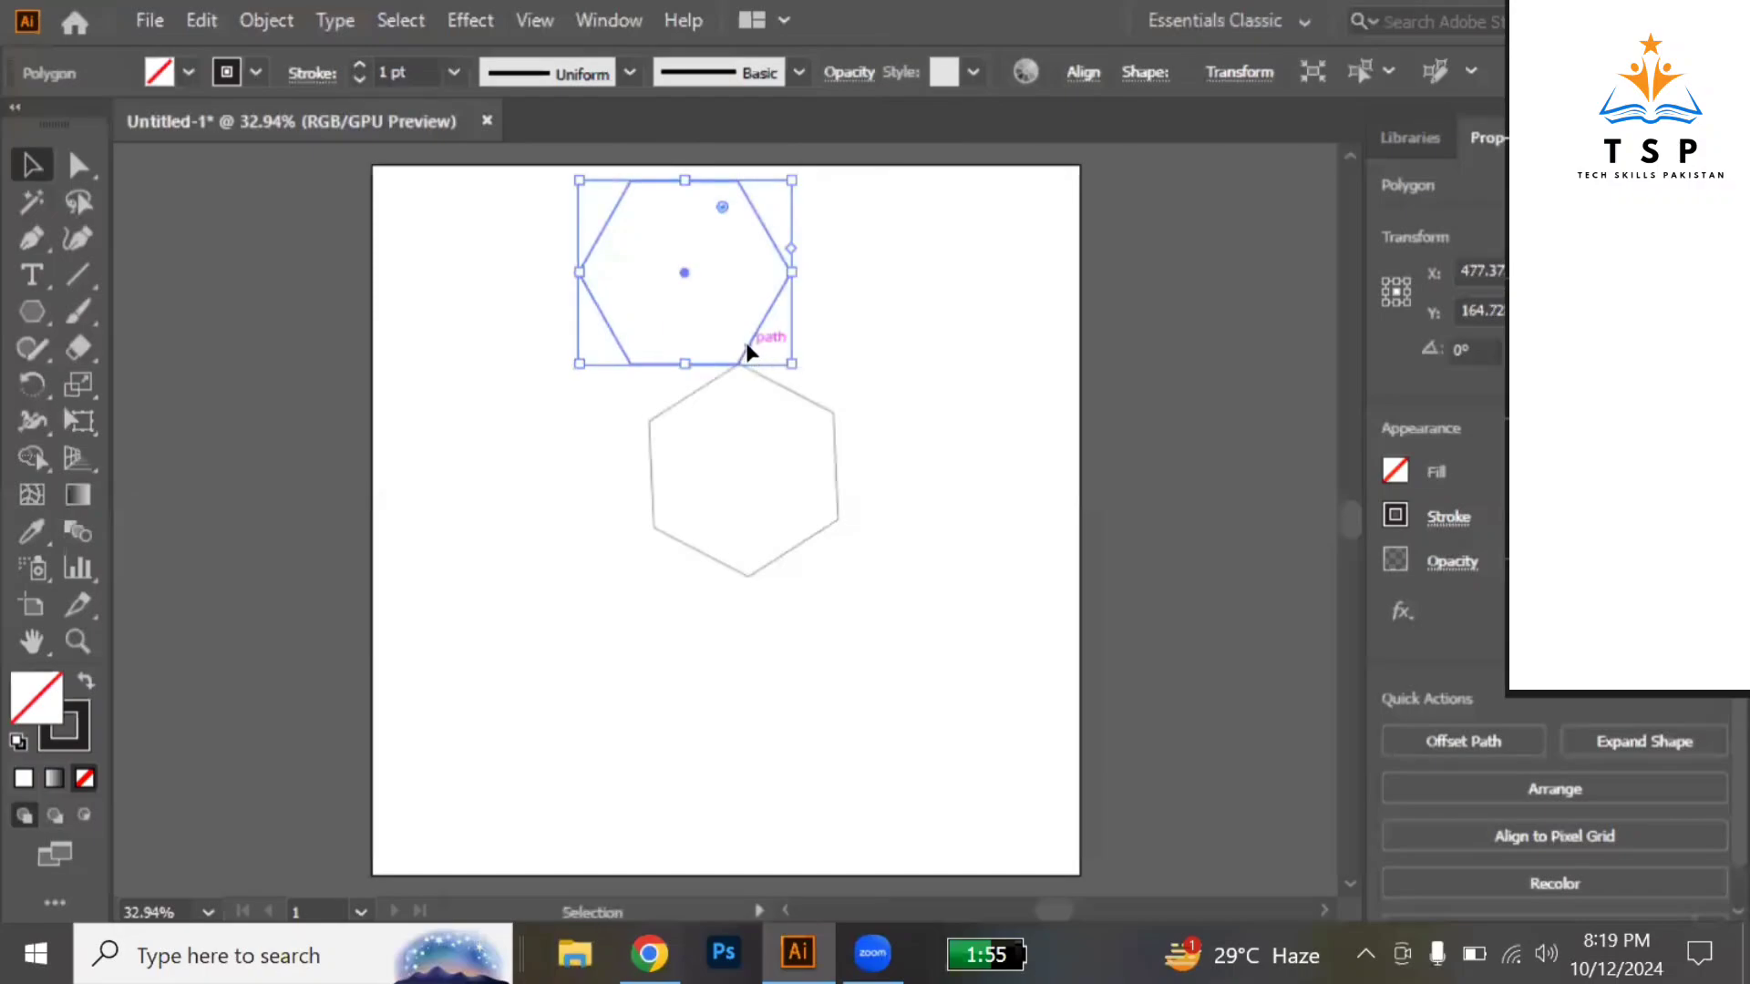
left_click_drag(765, 348, 873, 361)
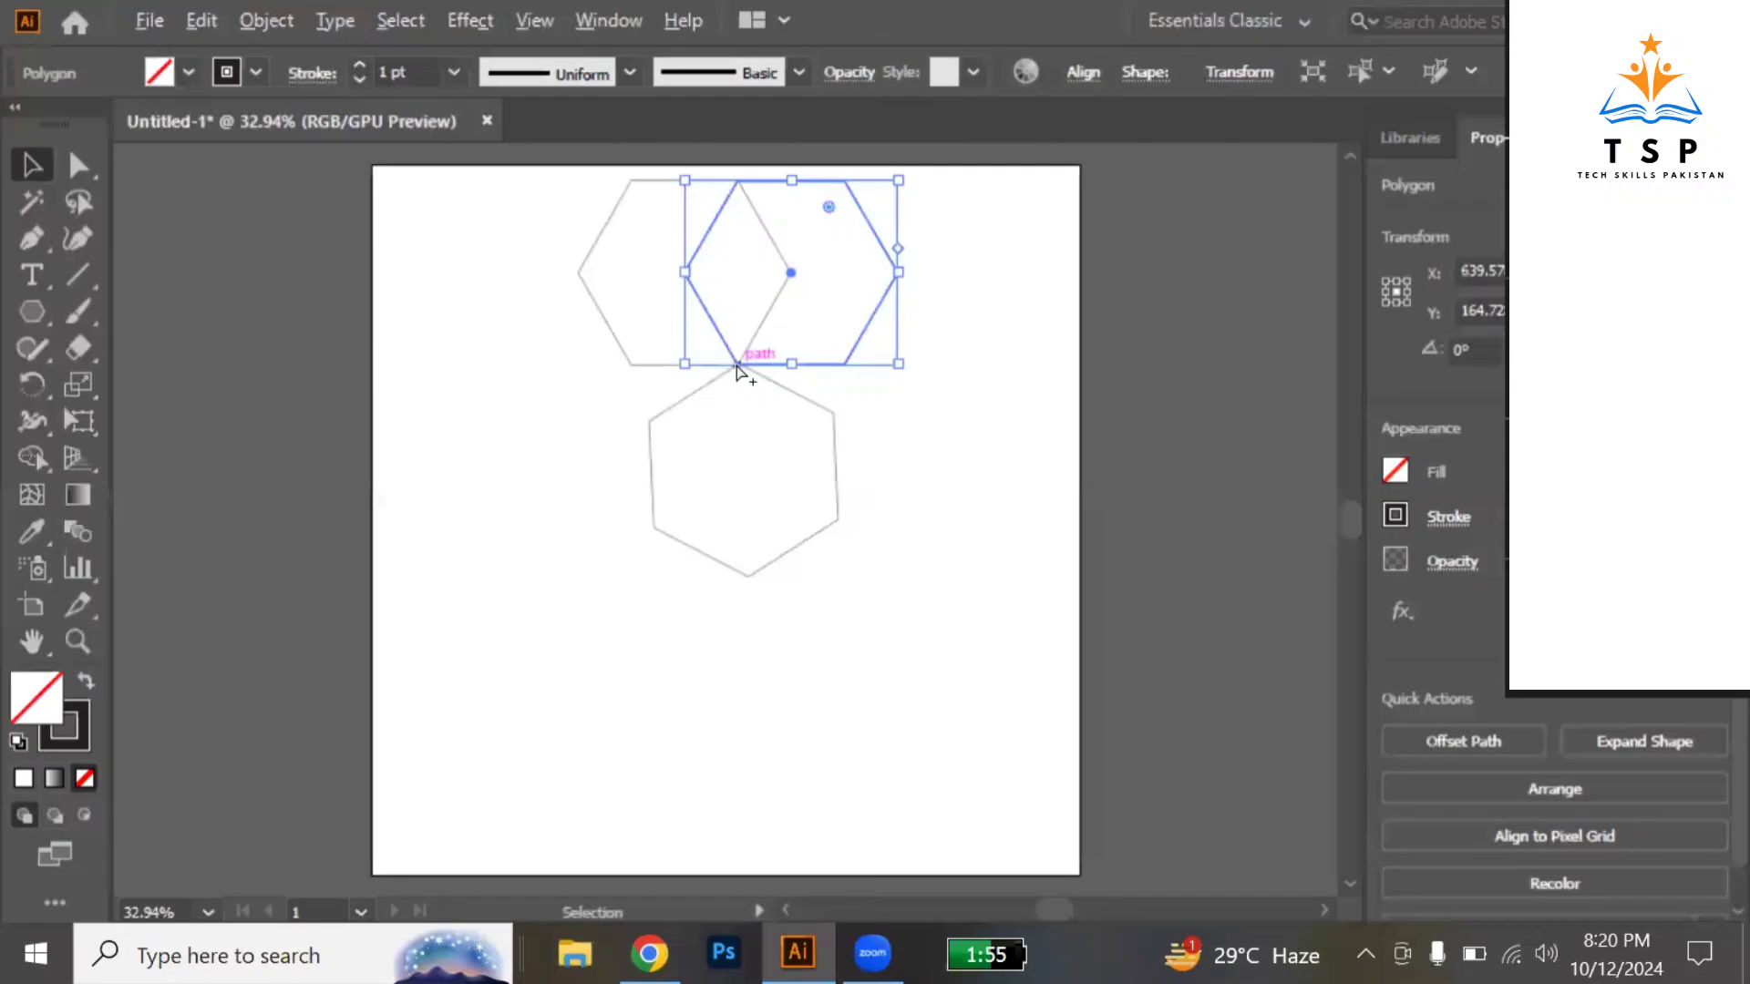
Select both upper hexagons and move them together so their shared corner meets the center hexagon's top vertex.
scroll(736, 367, "up", 5)
scroll(736, 367, "up", 1)
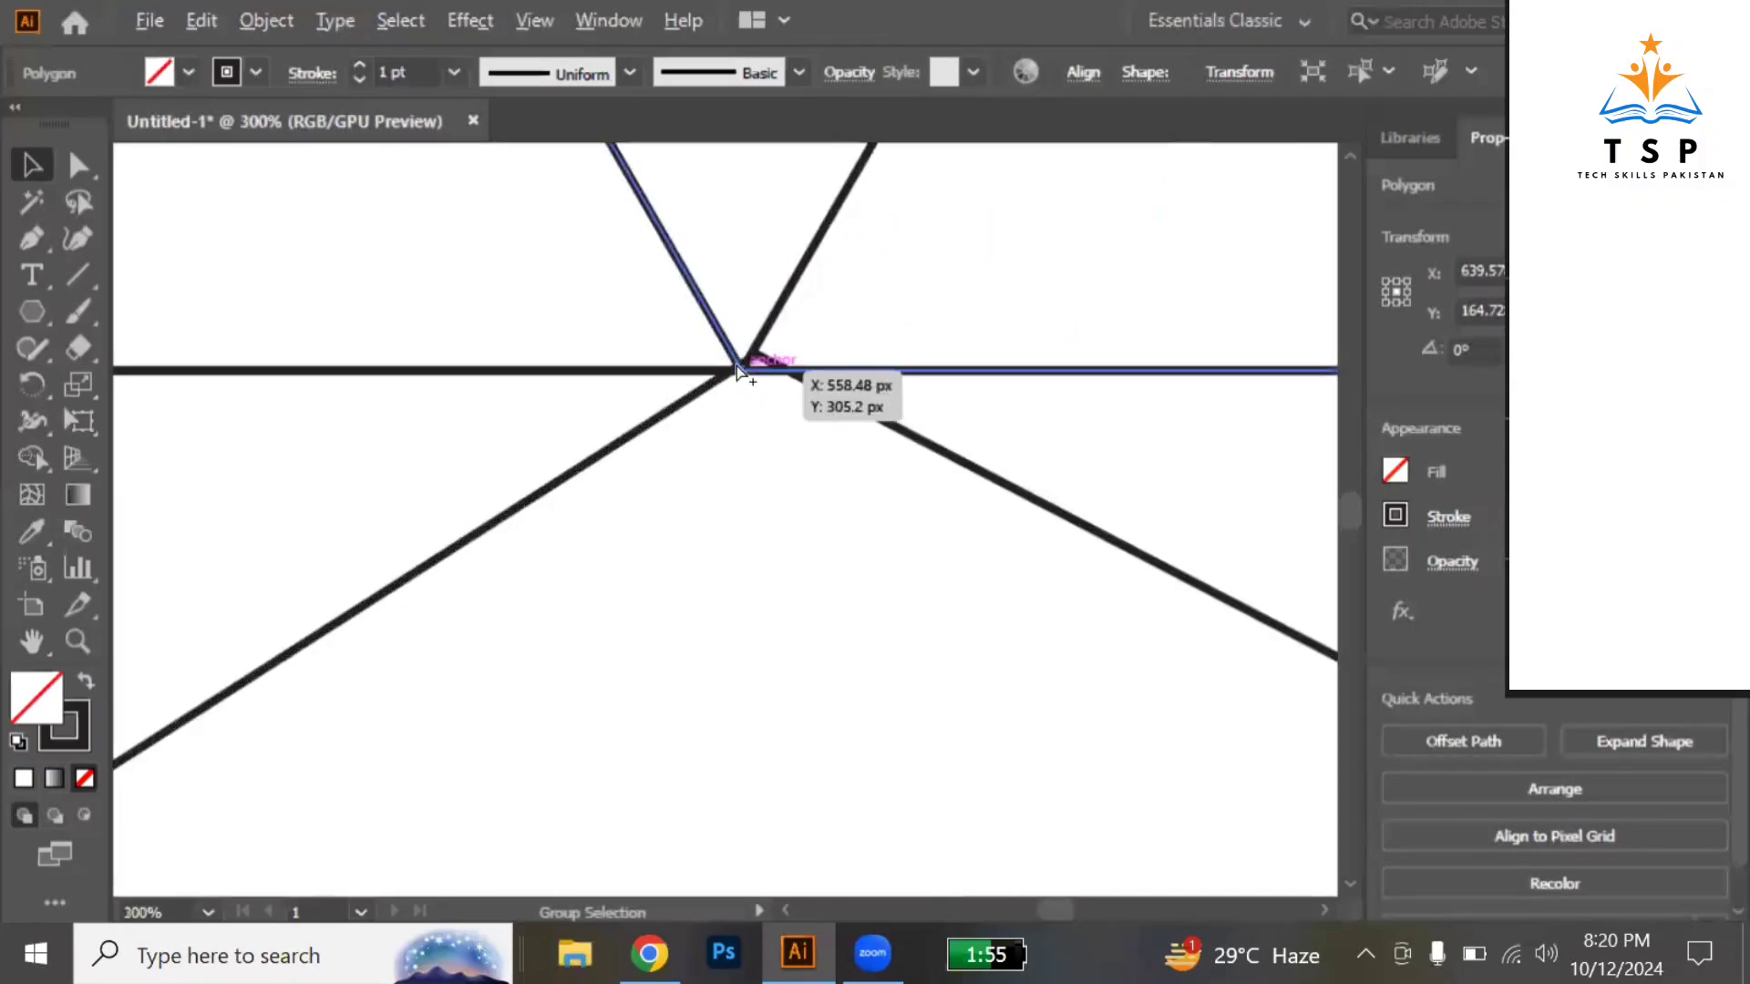
scroll(737, 368, "up", 4)
scroll(807, 487, "up", 4)
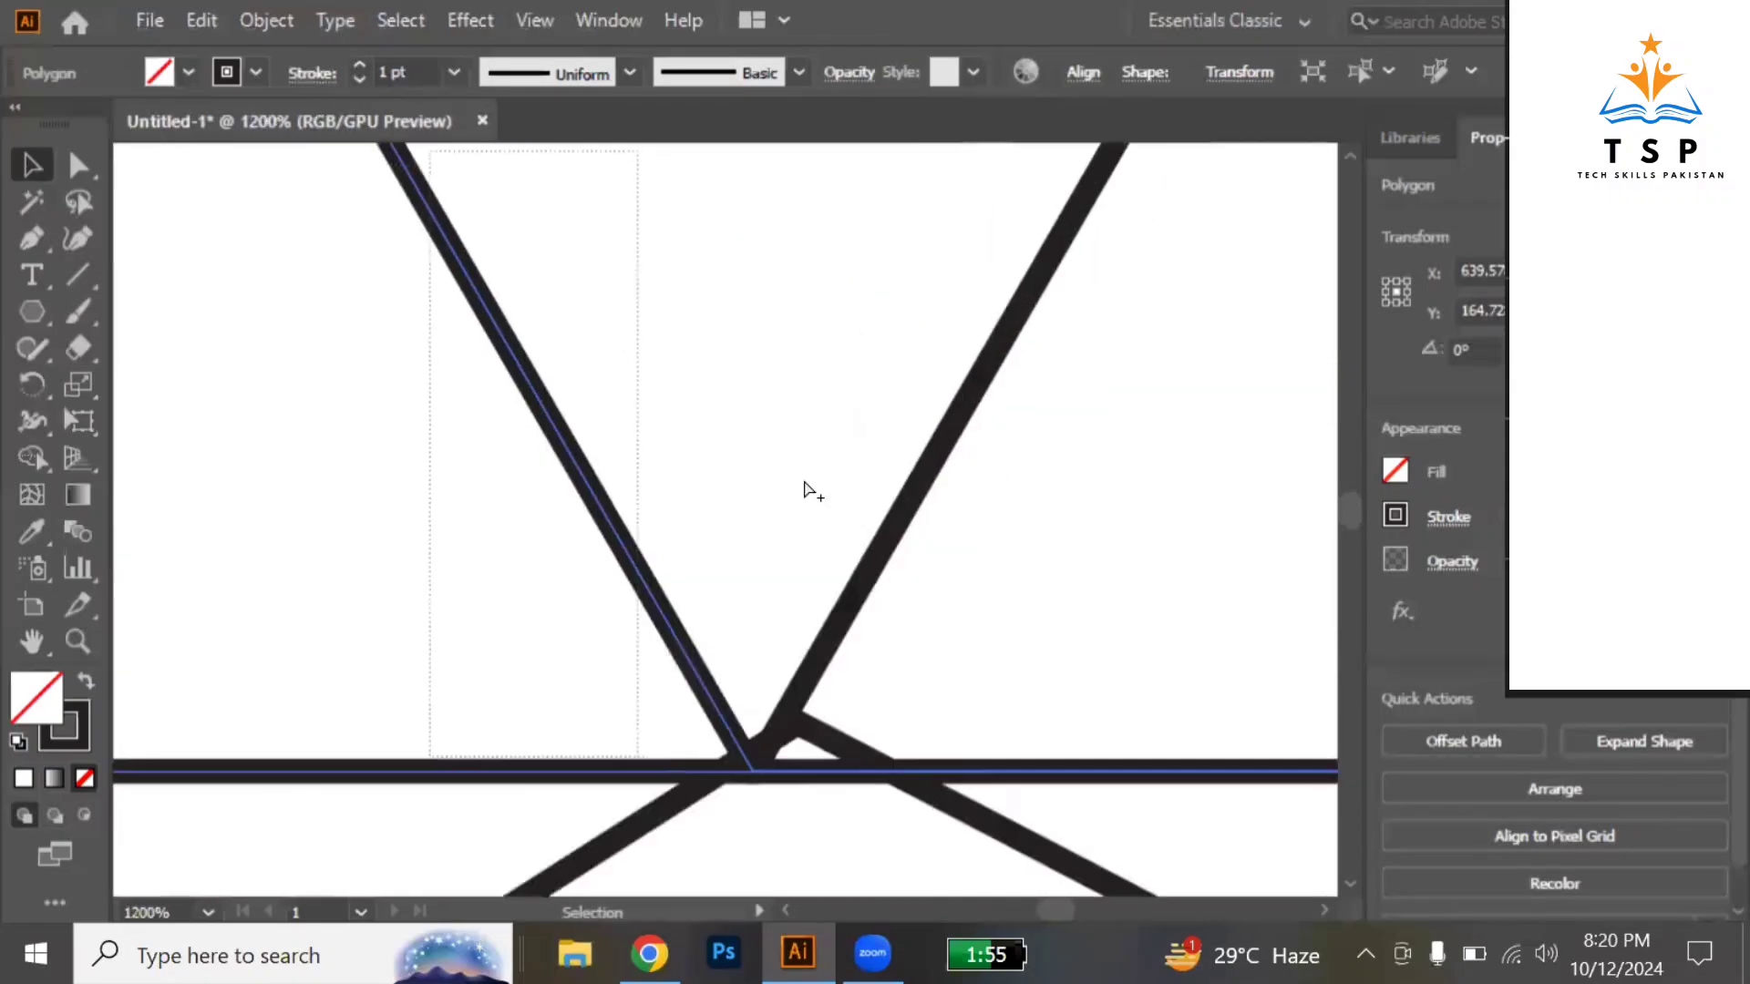
scroll(805, 485, "down", 3)
left_click(804, 483, "shift")
left_click_drag(820, 472, 839, 441)
Switch to outline display and reposition the two upper hexagons onto the center hexagon's top vertex.
key("a")
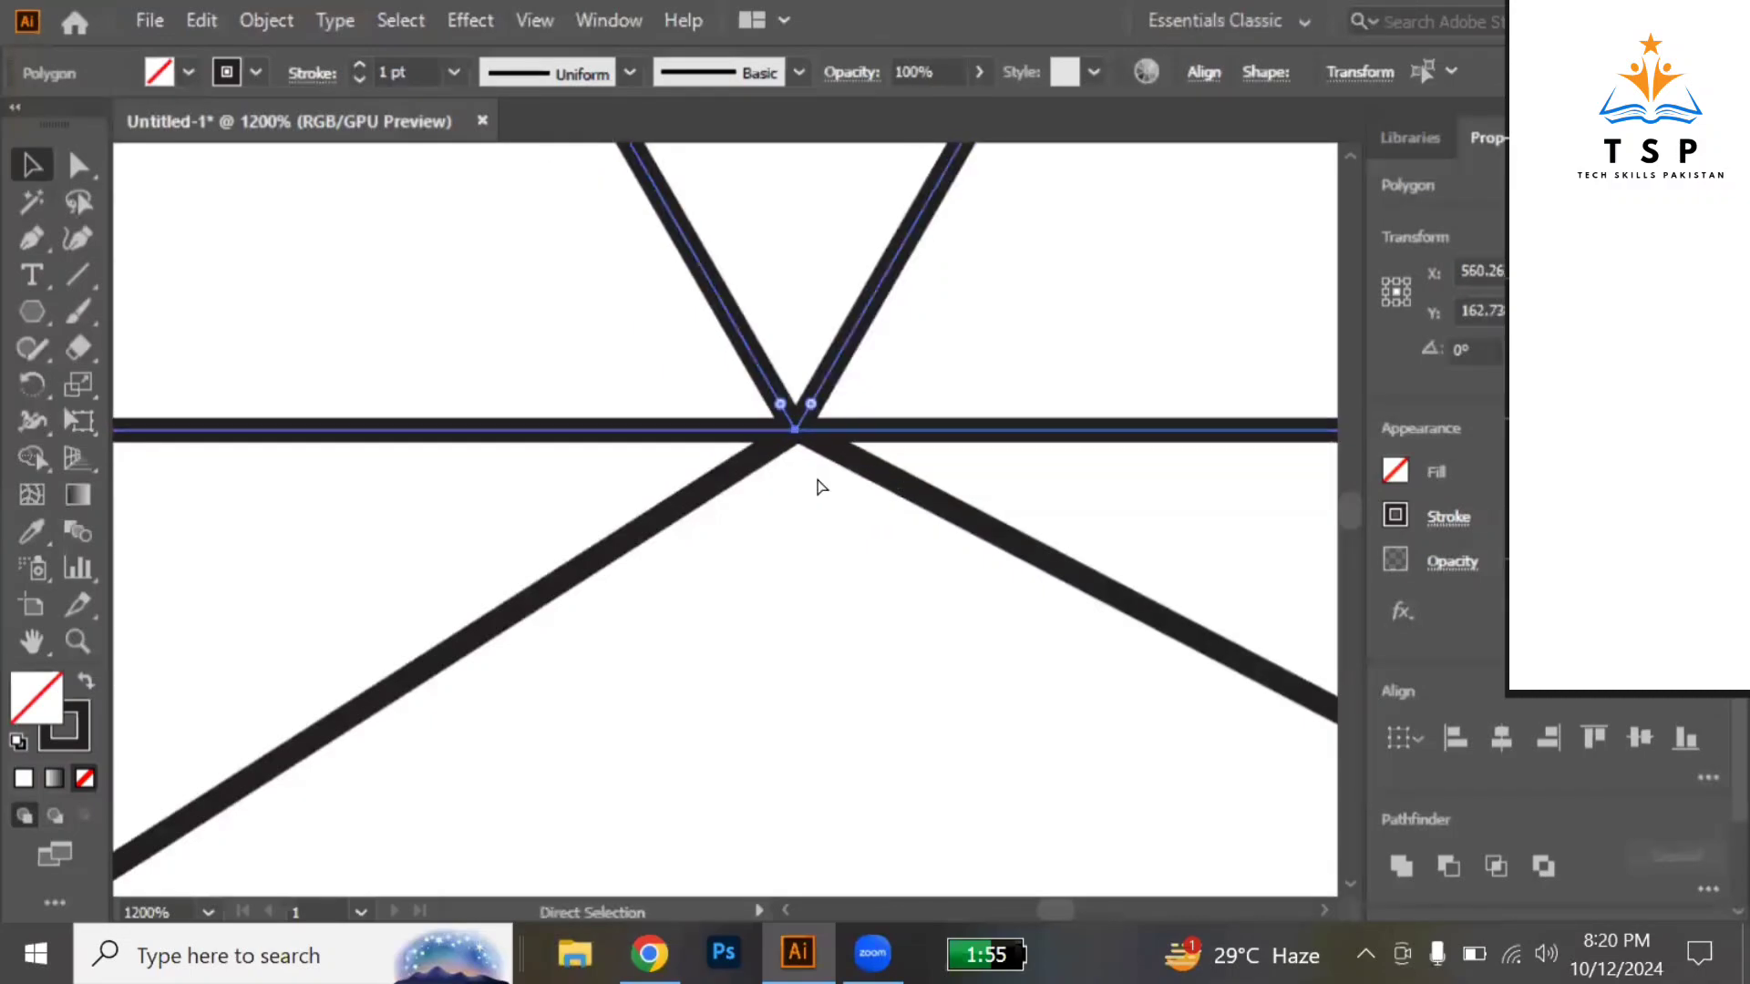
key("ctrl+y")
key("v")
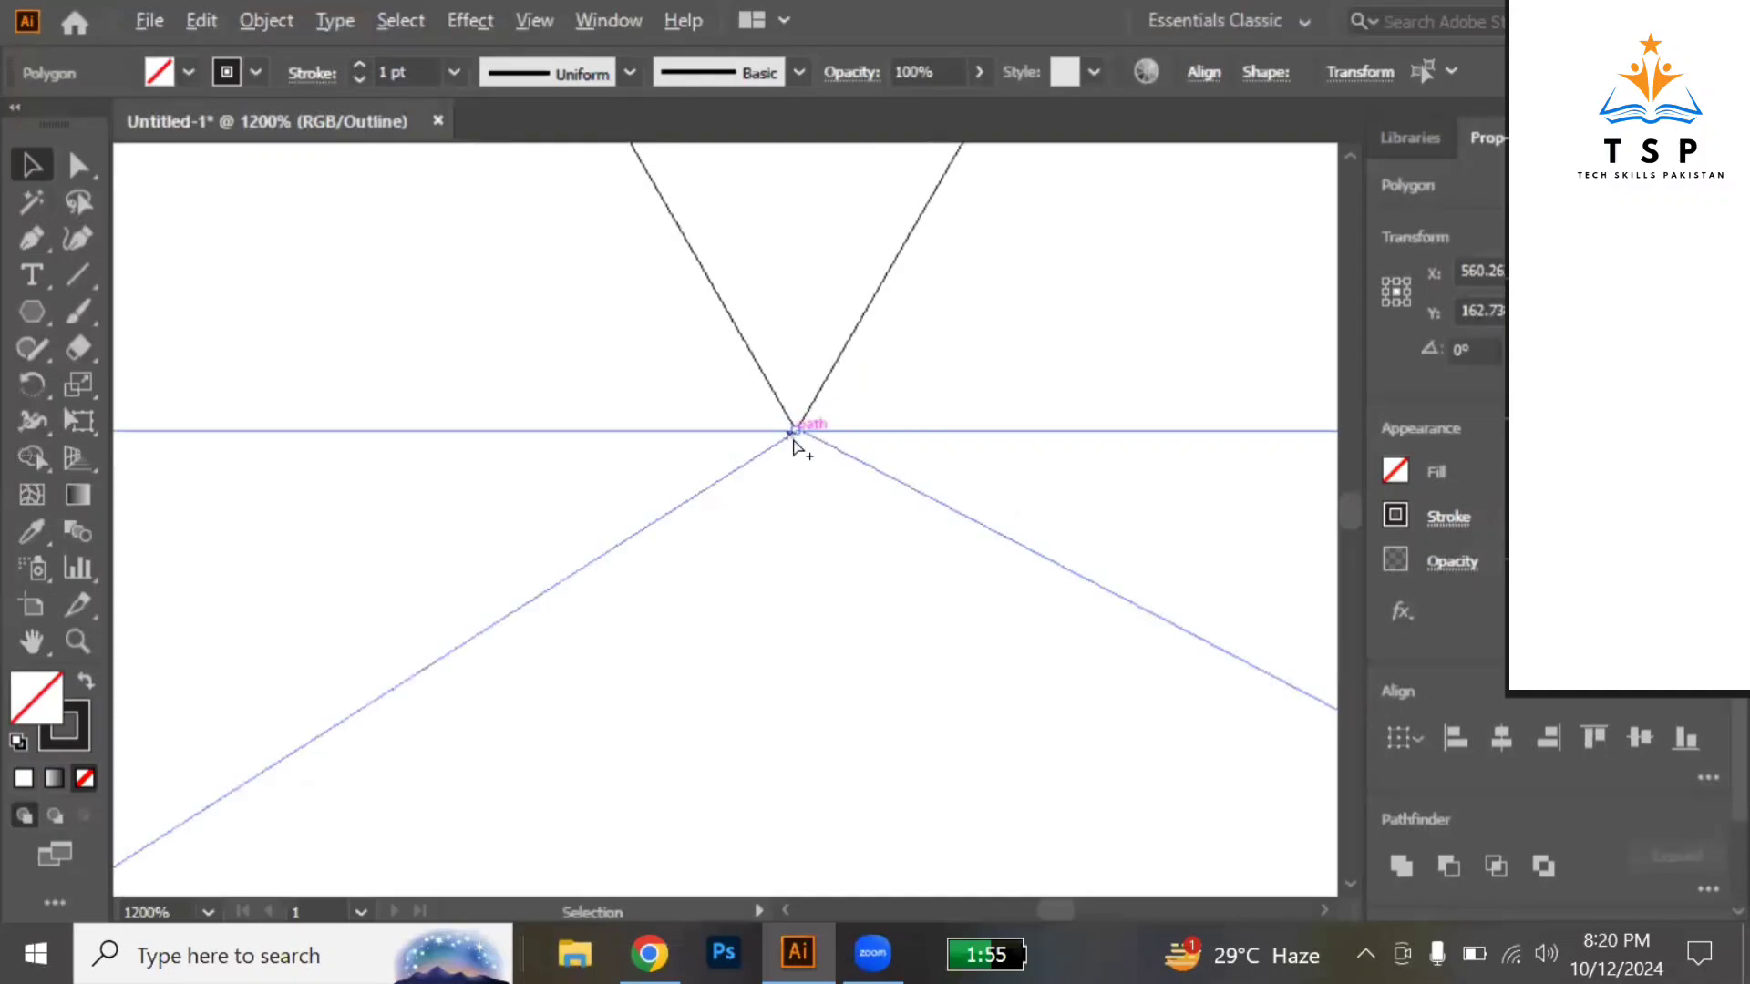
scroll(791, 435, "up", 5)
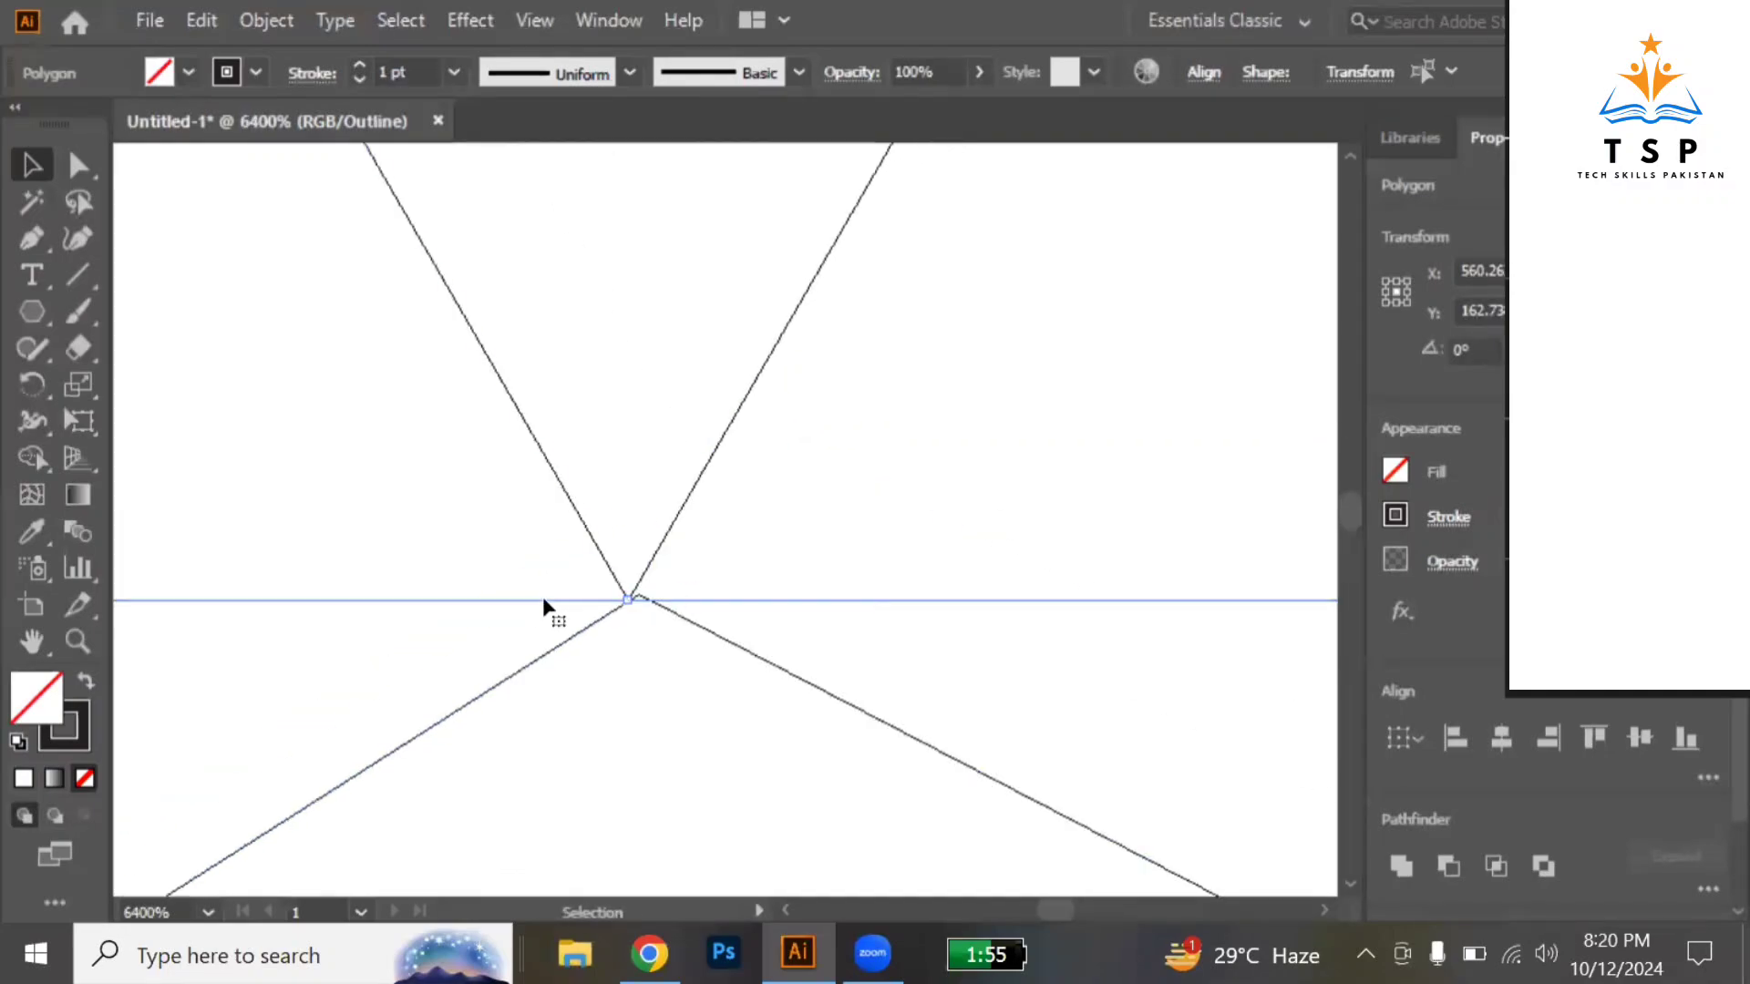
left_click_drag(548, 603, 667, 625)
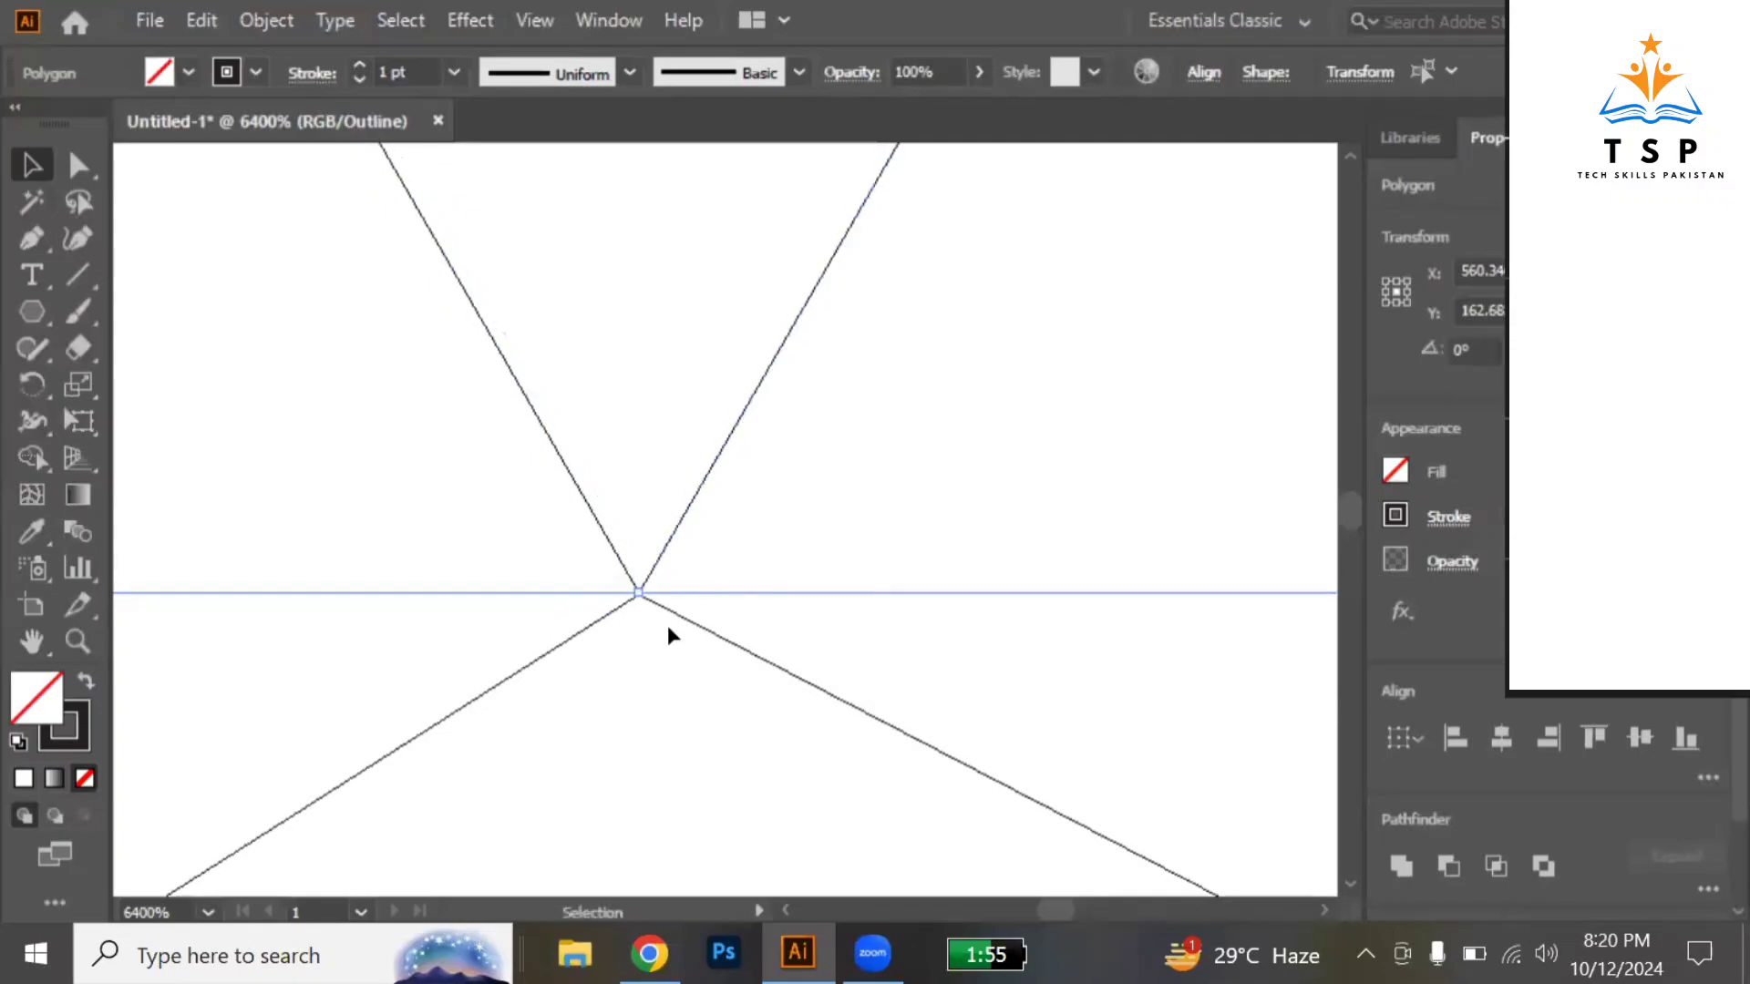
Fine-tune the pair of upper hexagons so their shared corner coincides exactly with the center hexagon's top vertex, and deselect them.
left_click(667, 625)
key("alt")
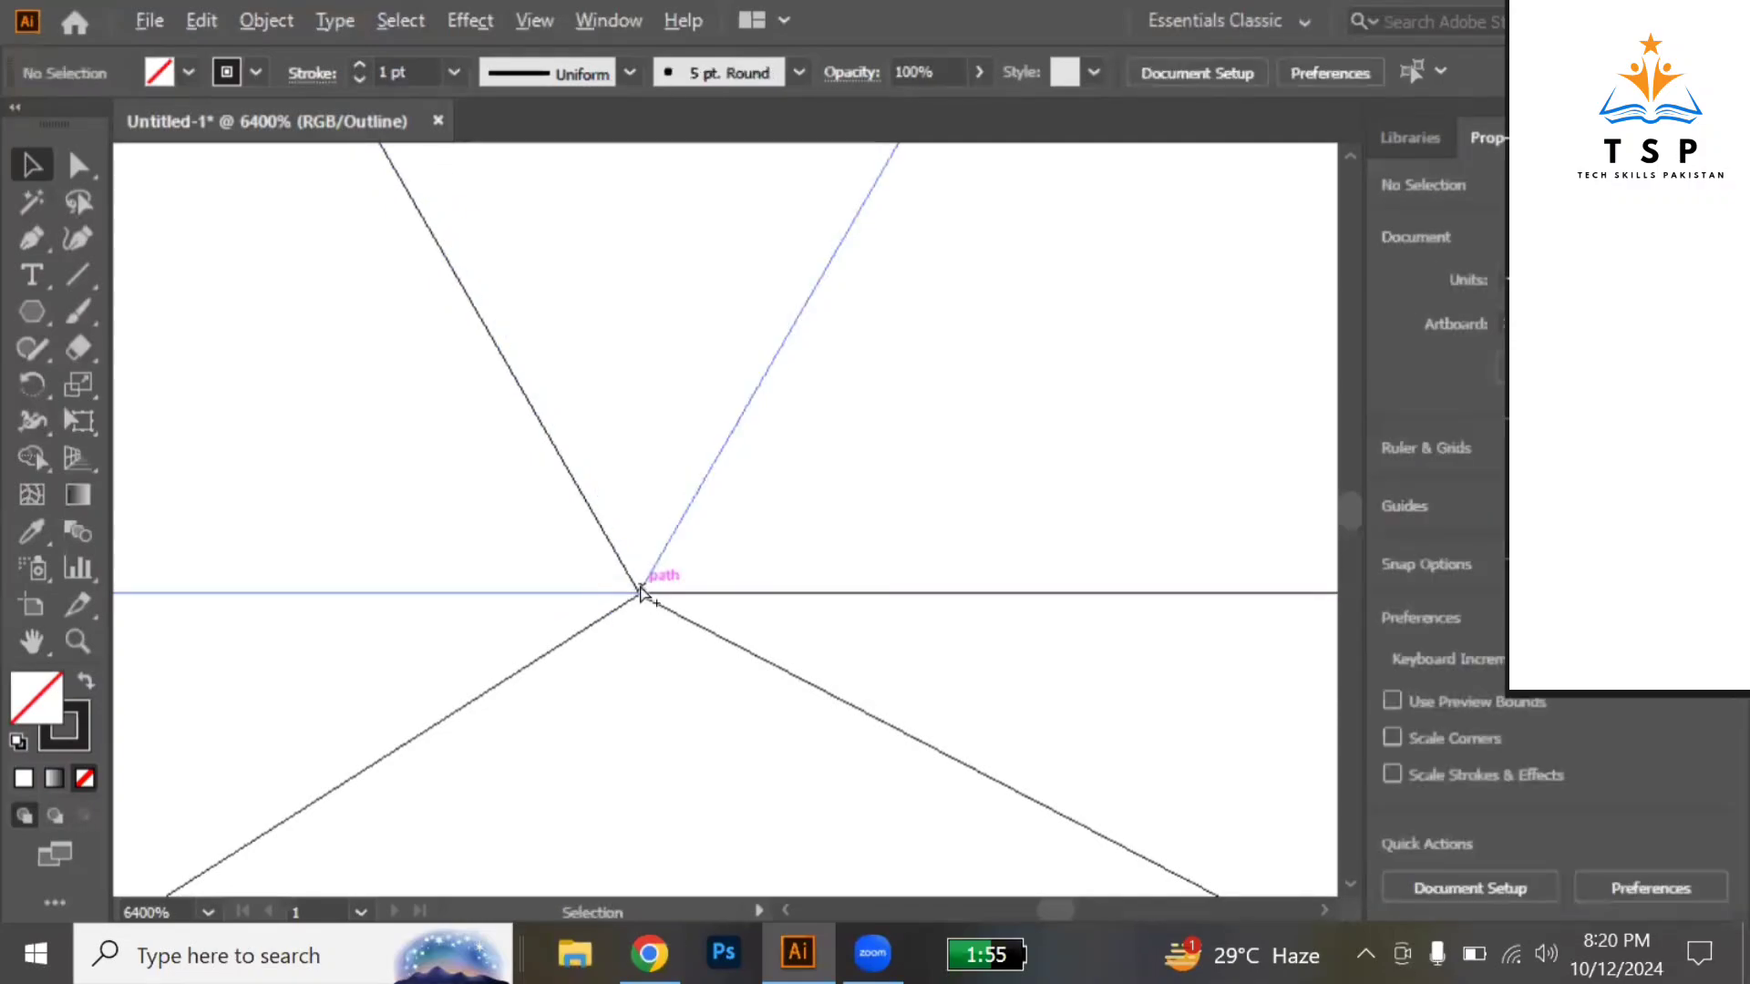
scroll(639, 594, "up", 2)
scroll(640, 594, "up", 2)
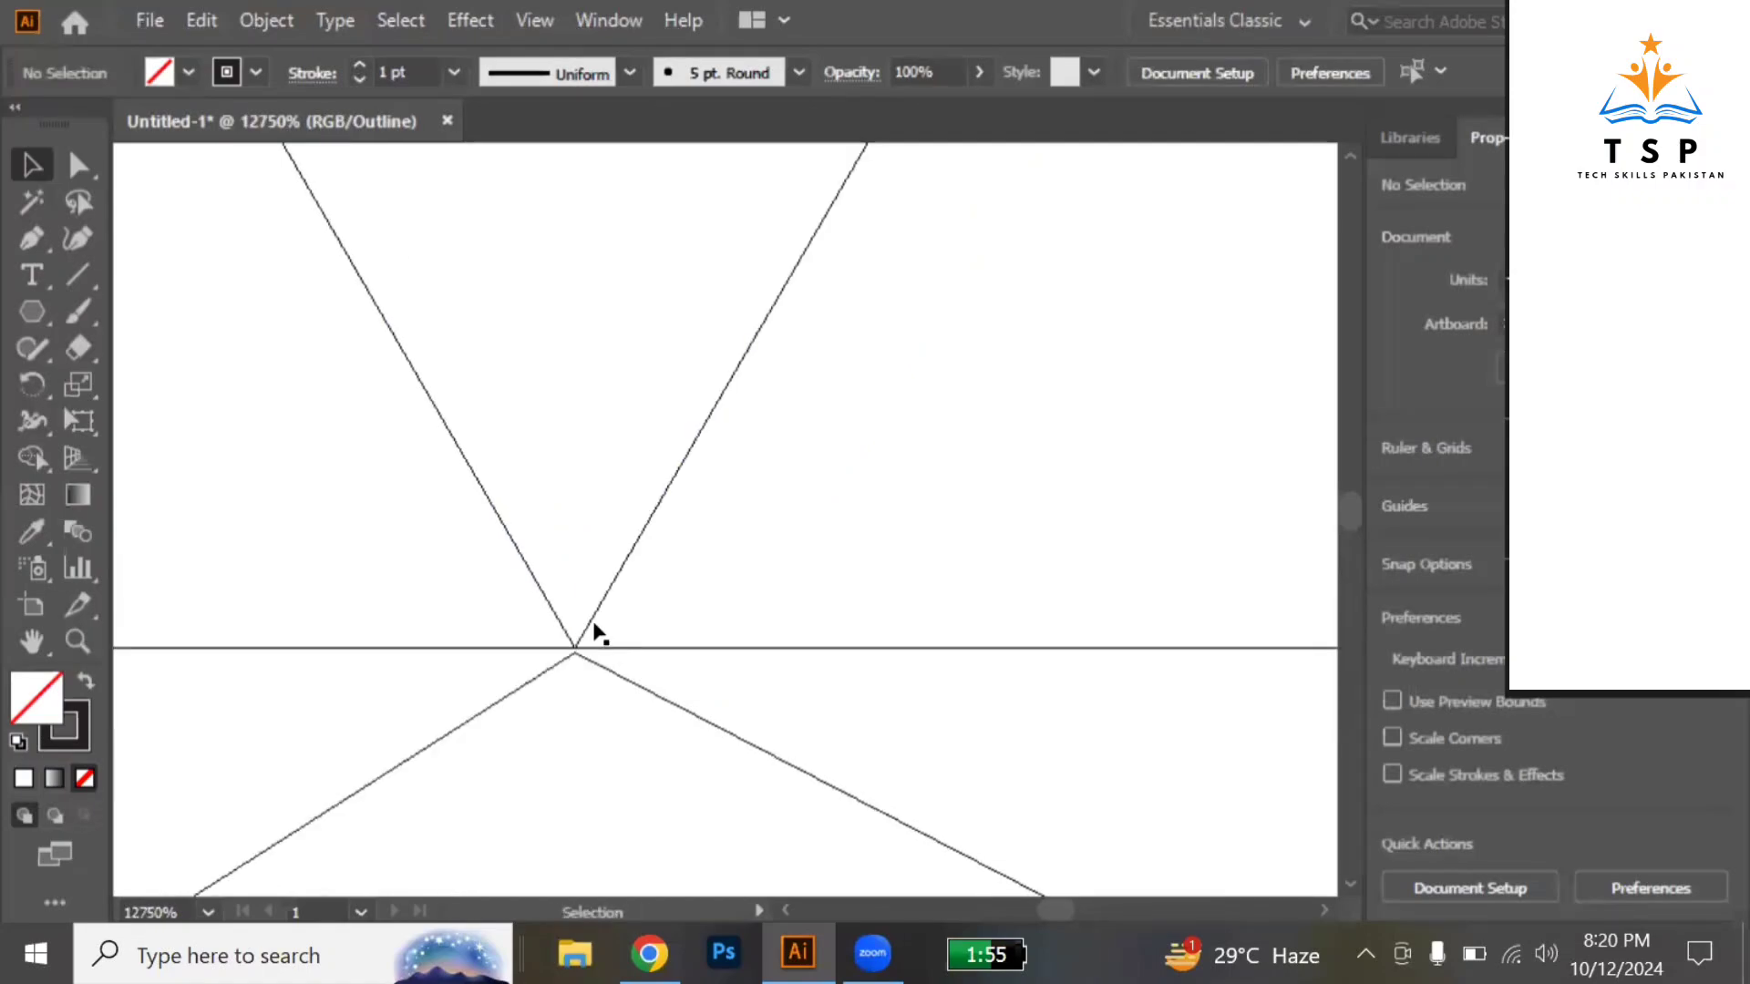
left_click(592, 622)
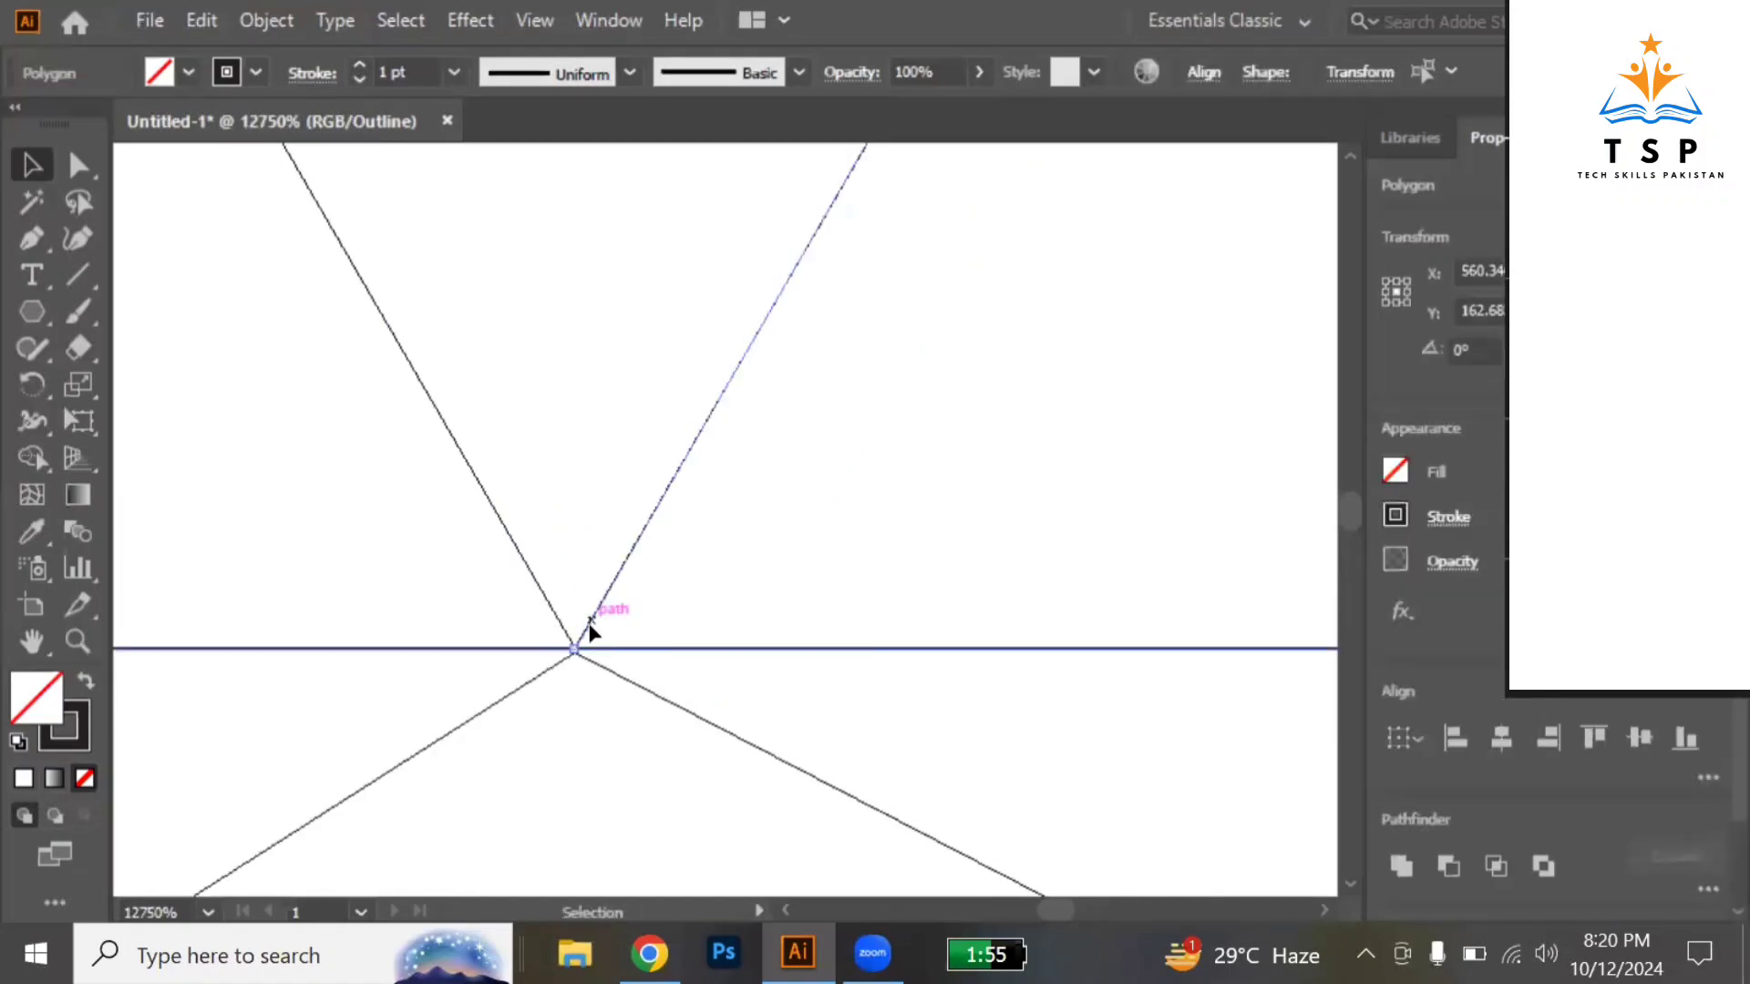
left_click_drag(589, 626, 637, 646)
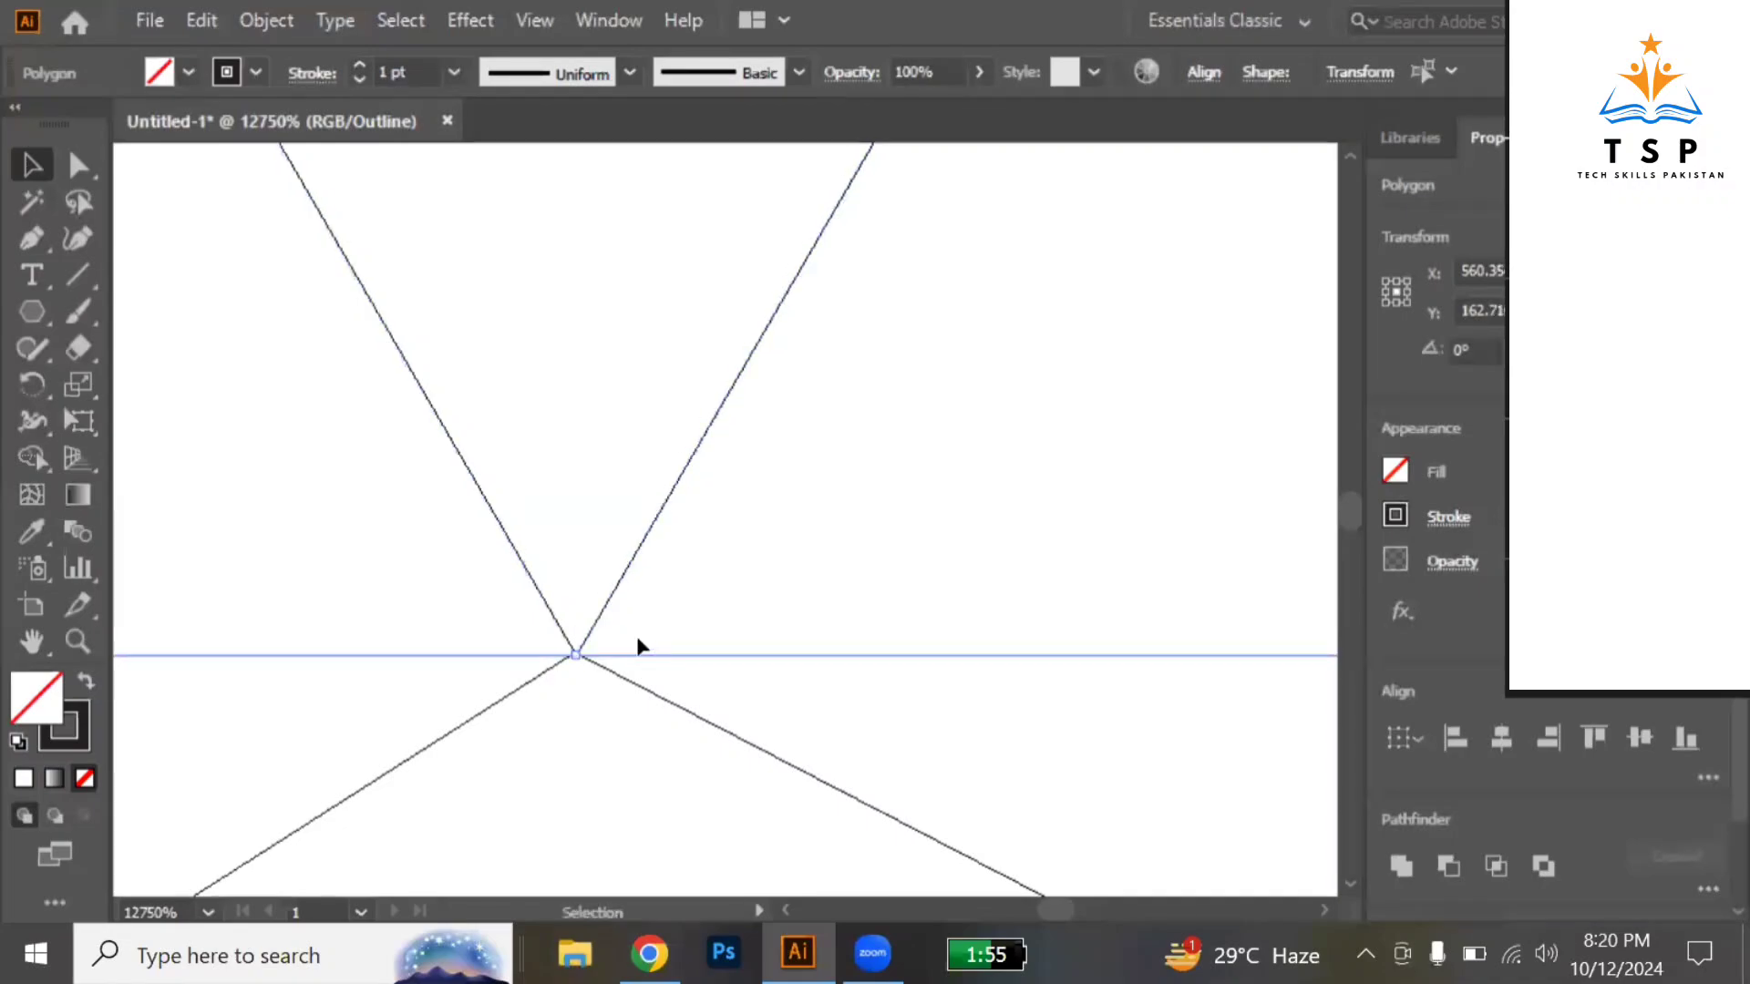
left_click(637, 646)
Return to preview display and make two successive hexagon copies, one above the other, meeting at the center hexagon's upper-right vertex.
key("alt")
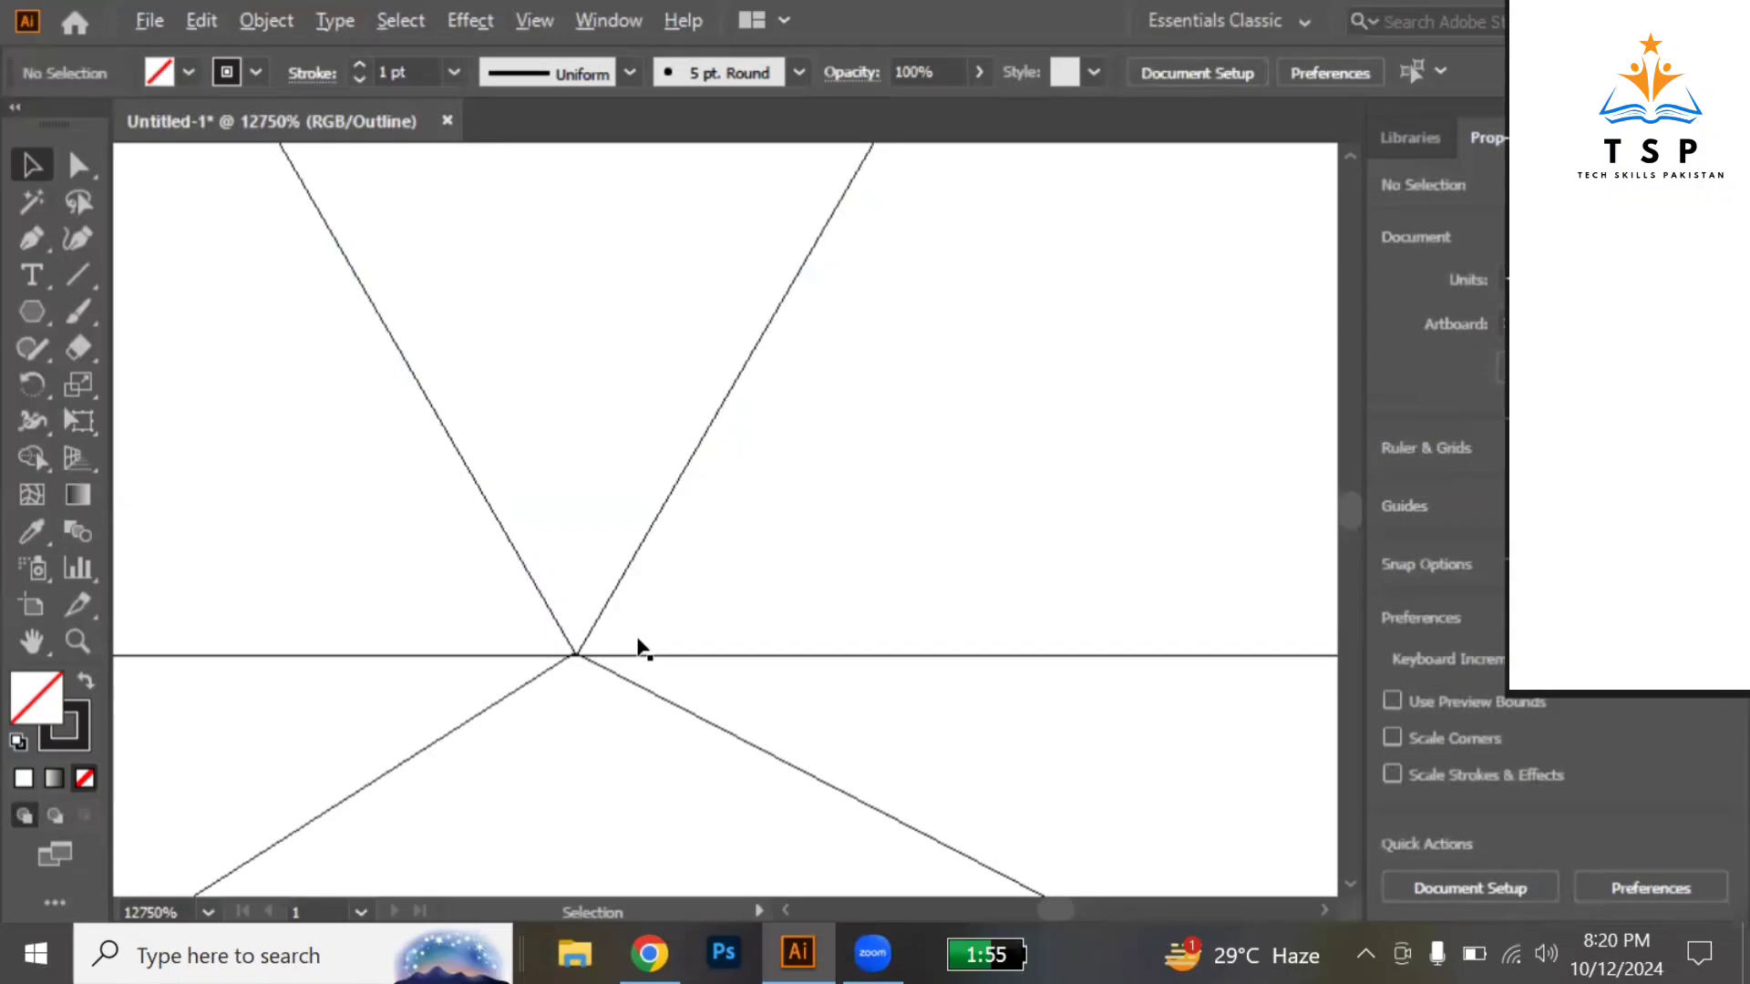
scroll(638, 645, "down", 3)
scroll(638, 645, "down", 5)
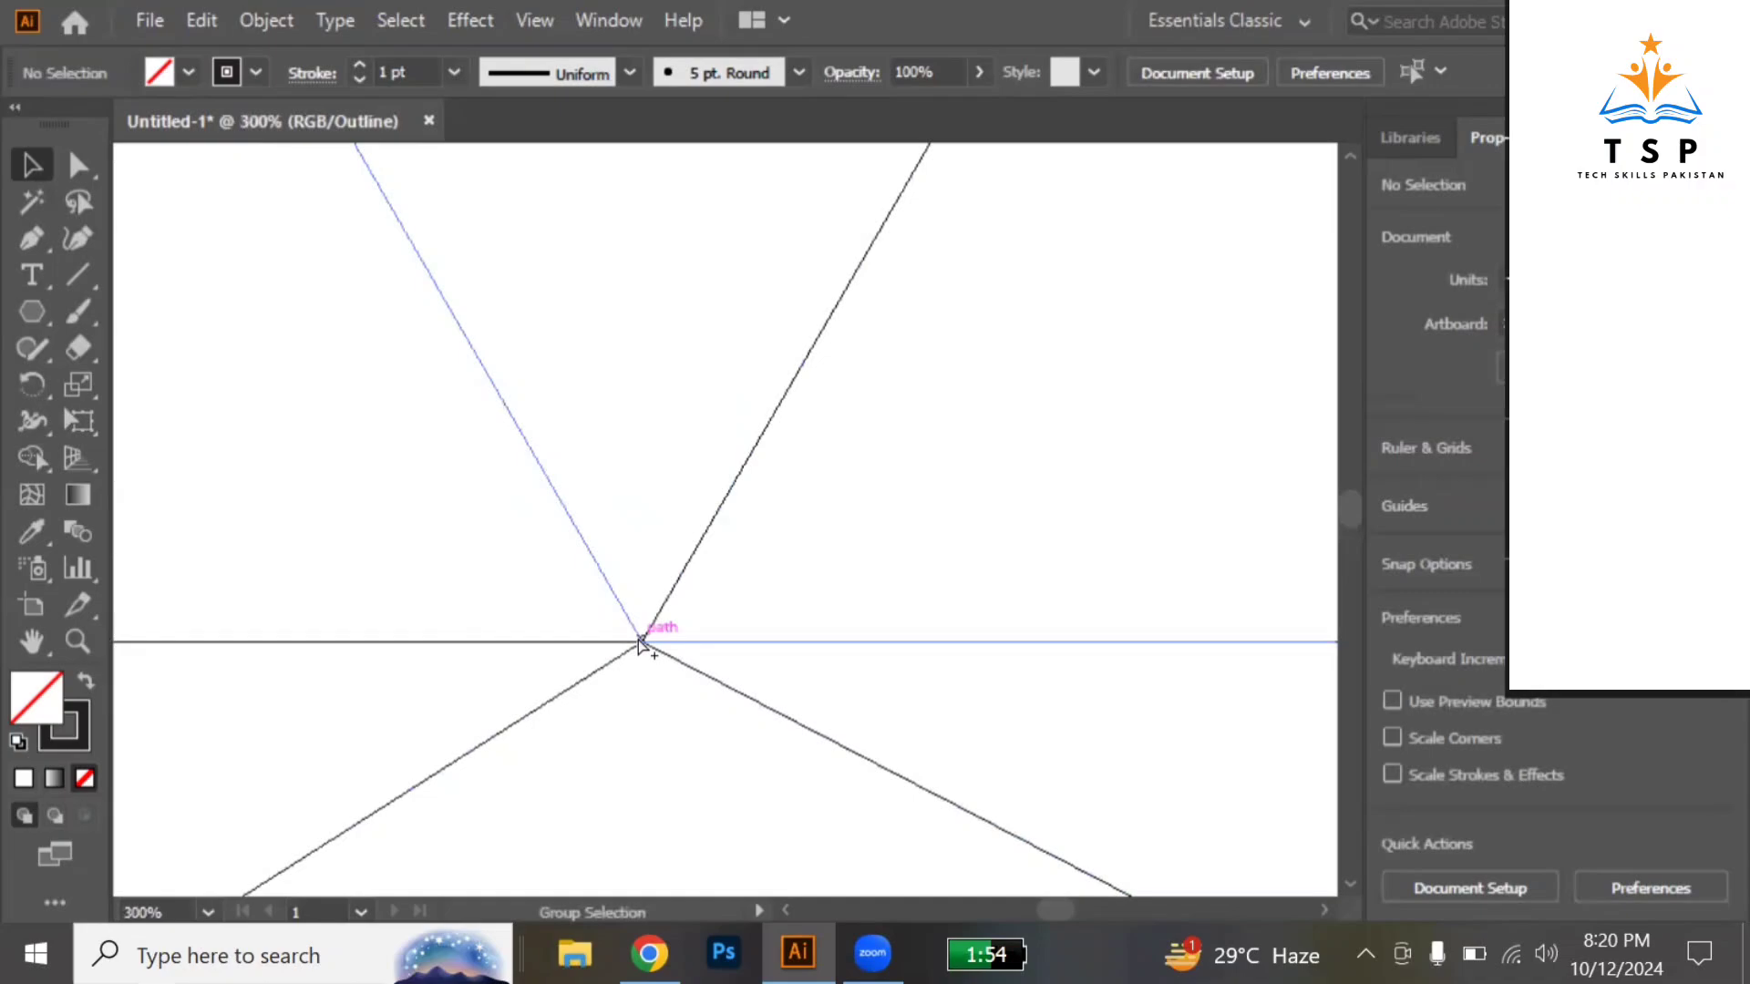
scroll(640, 645, "down", 2)
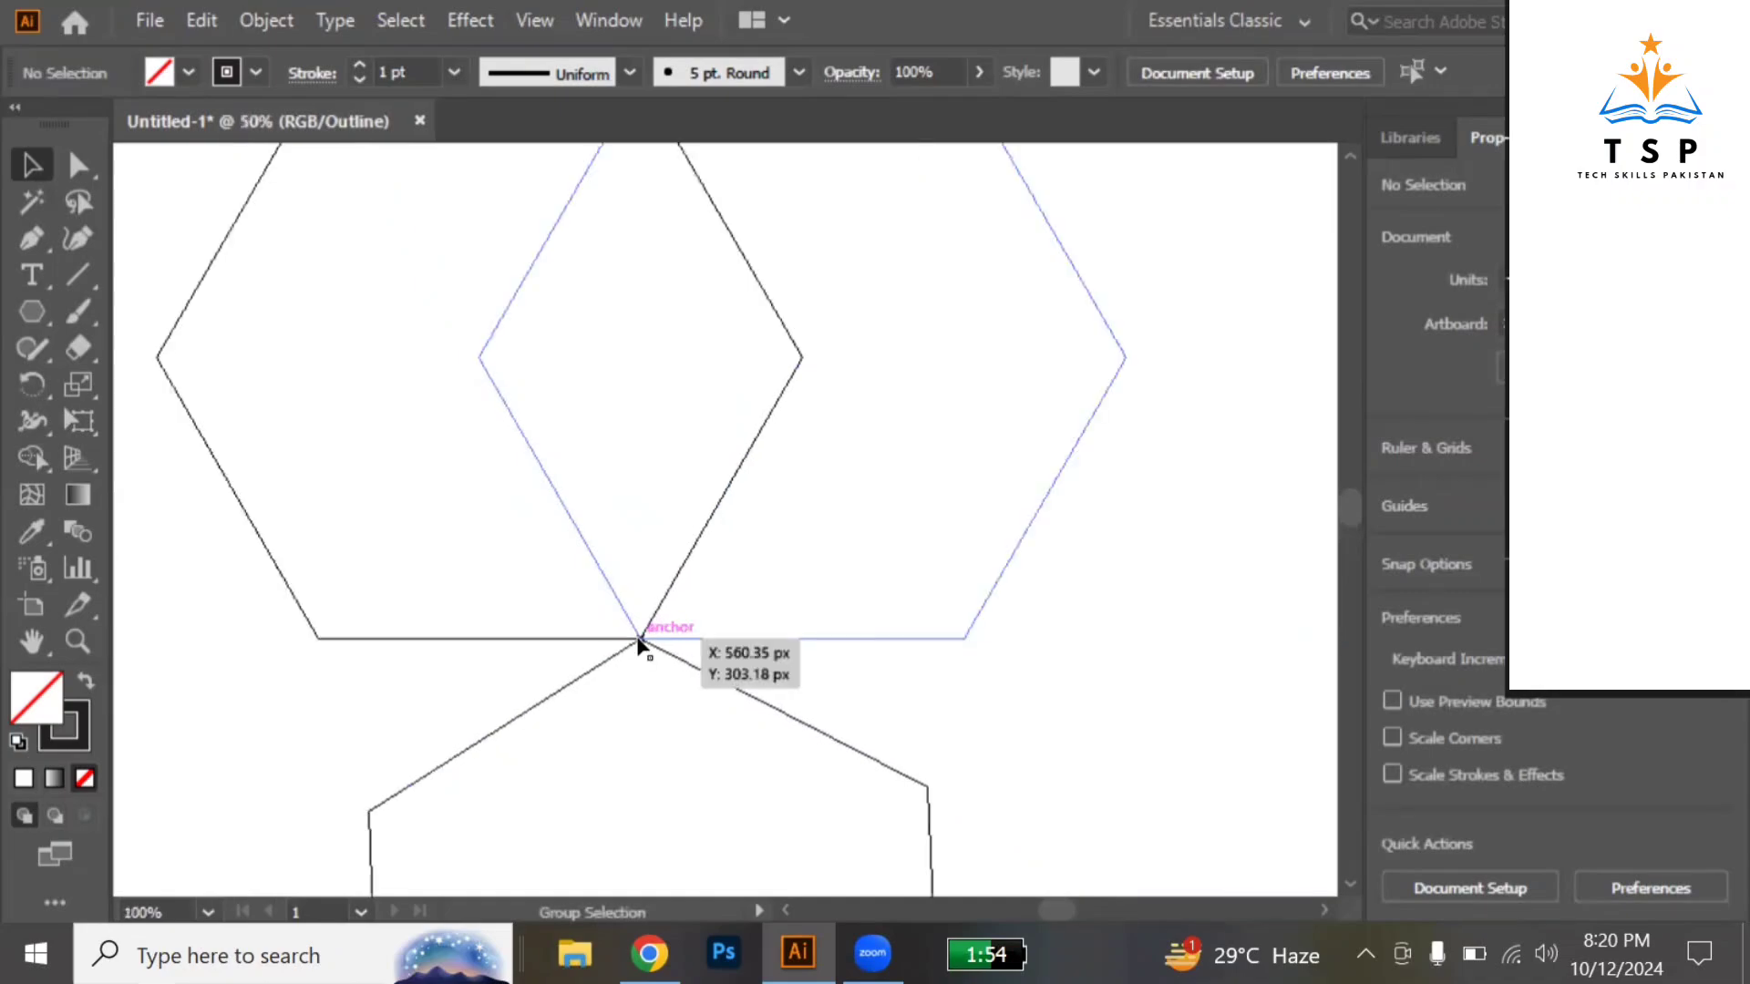
key("ctrl+0")
key("ctrl+y")
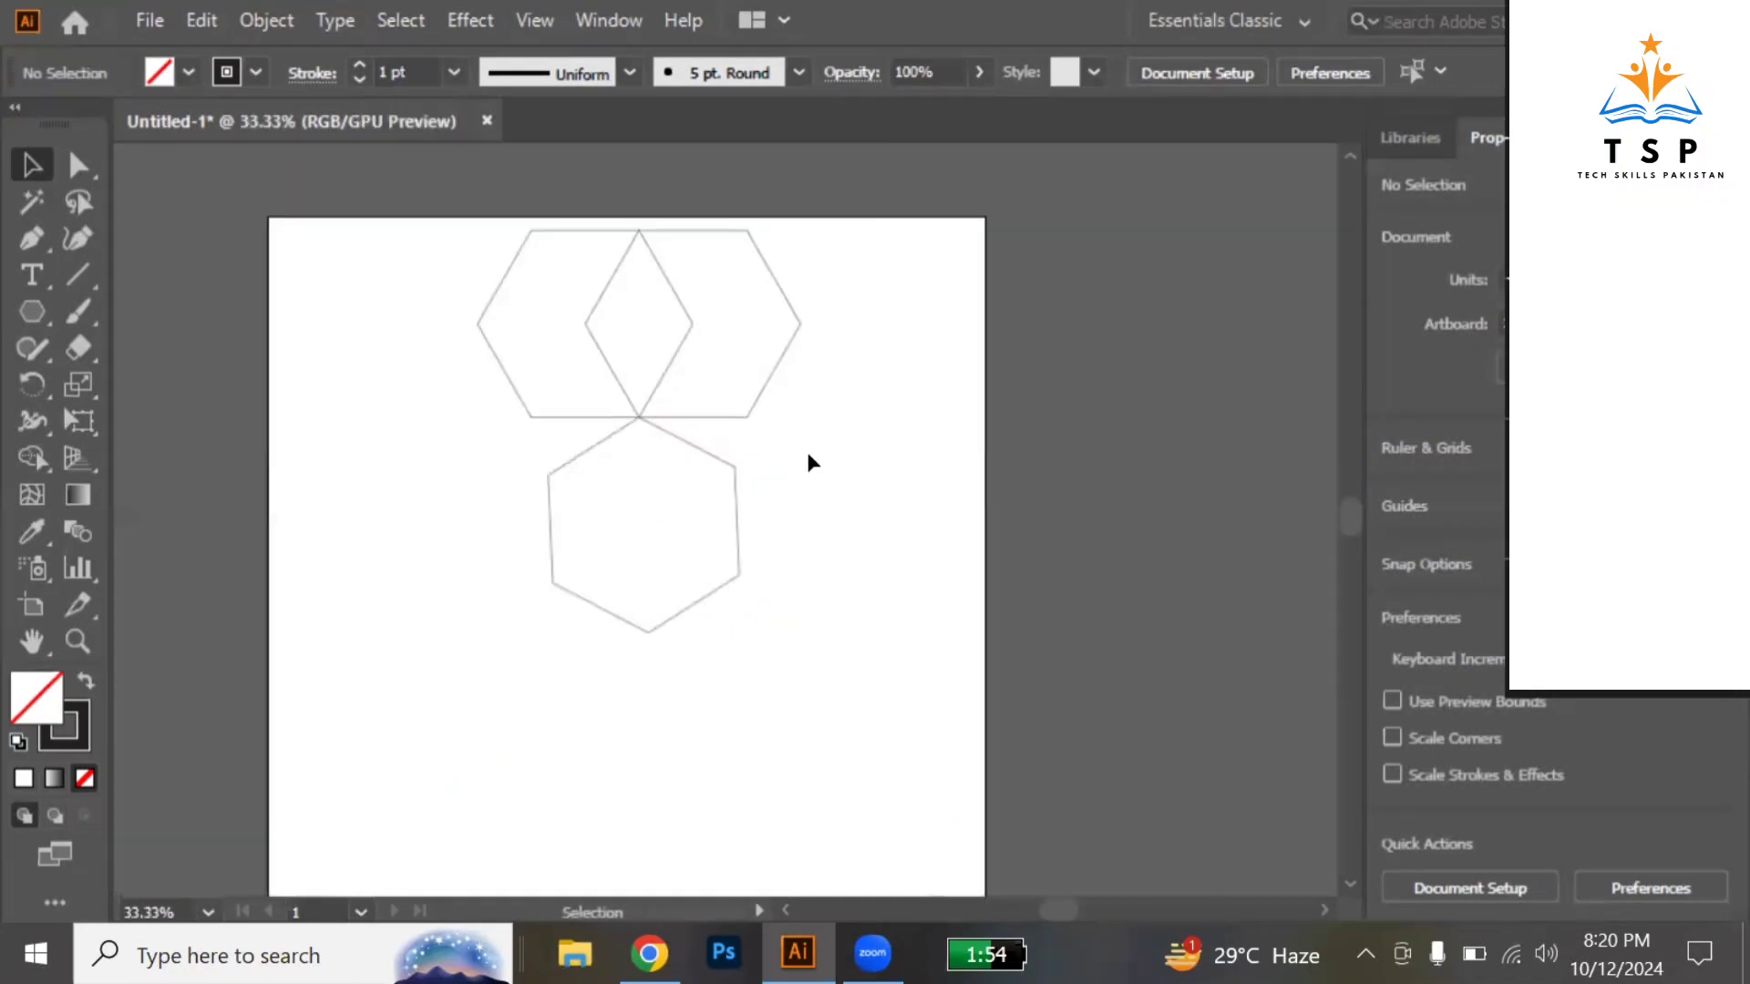
left_click_drag(771, 377, 868, 428)
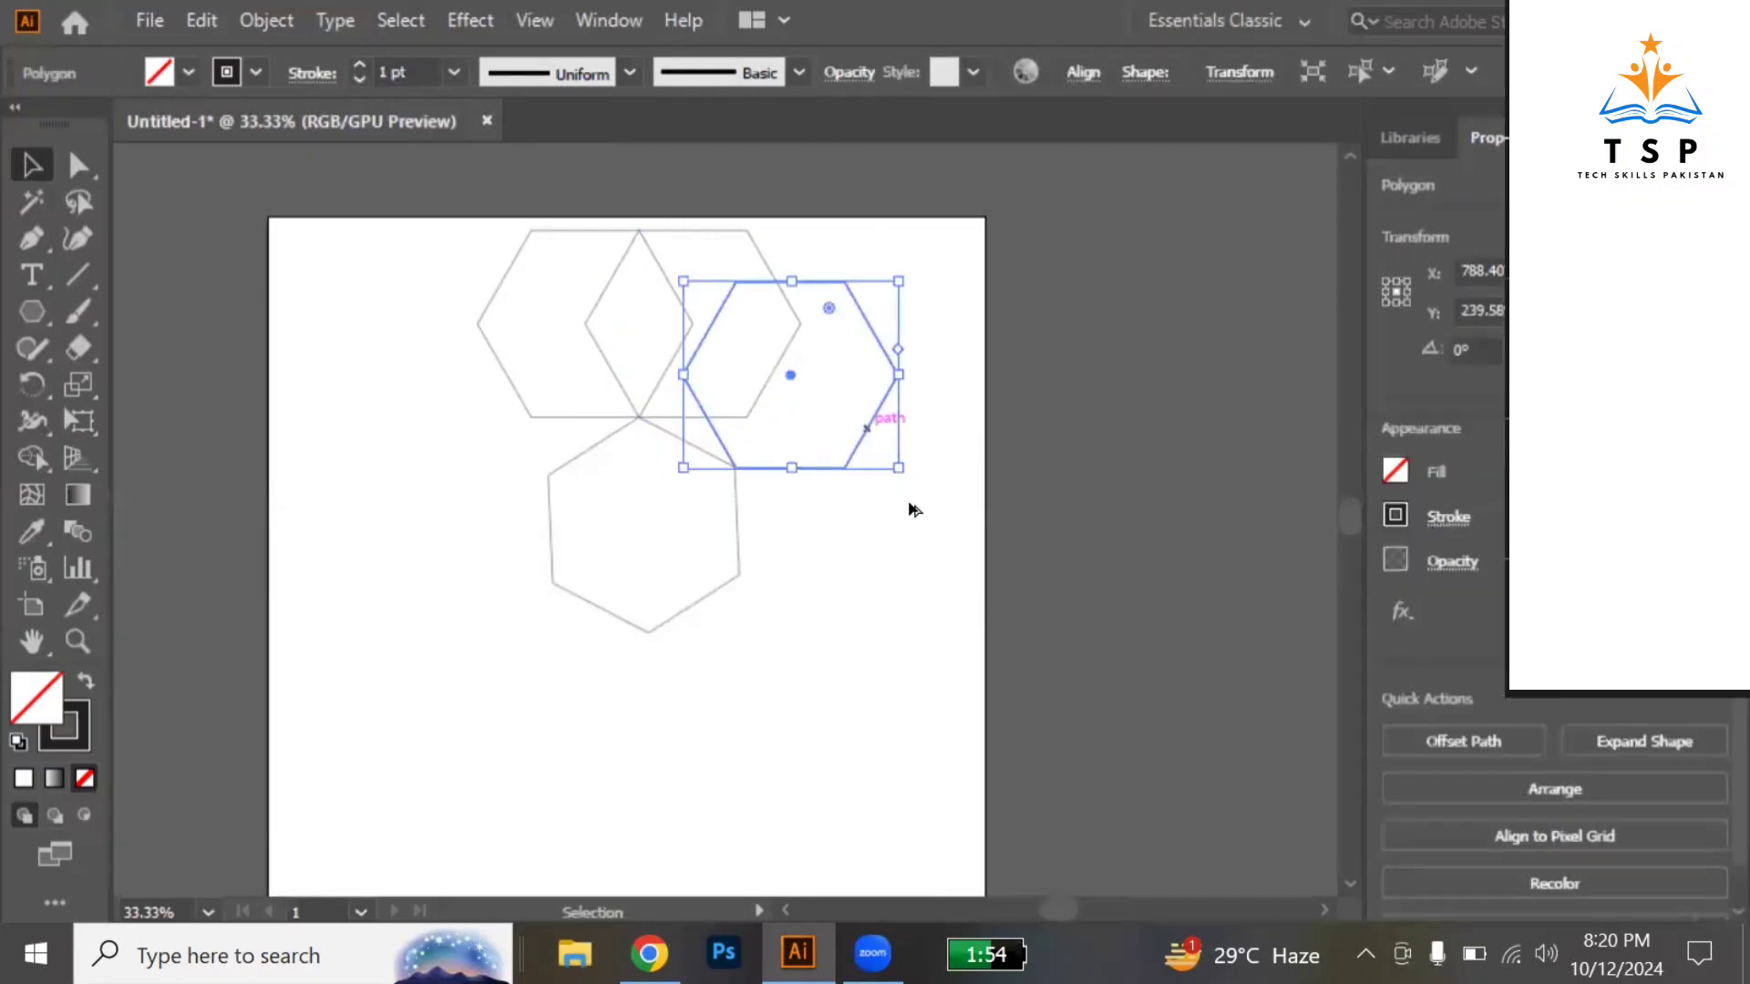
left_click_drag(908, 504, 922, 522)
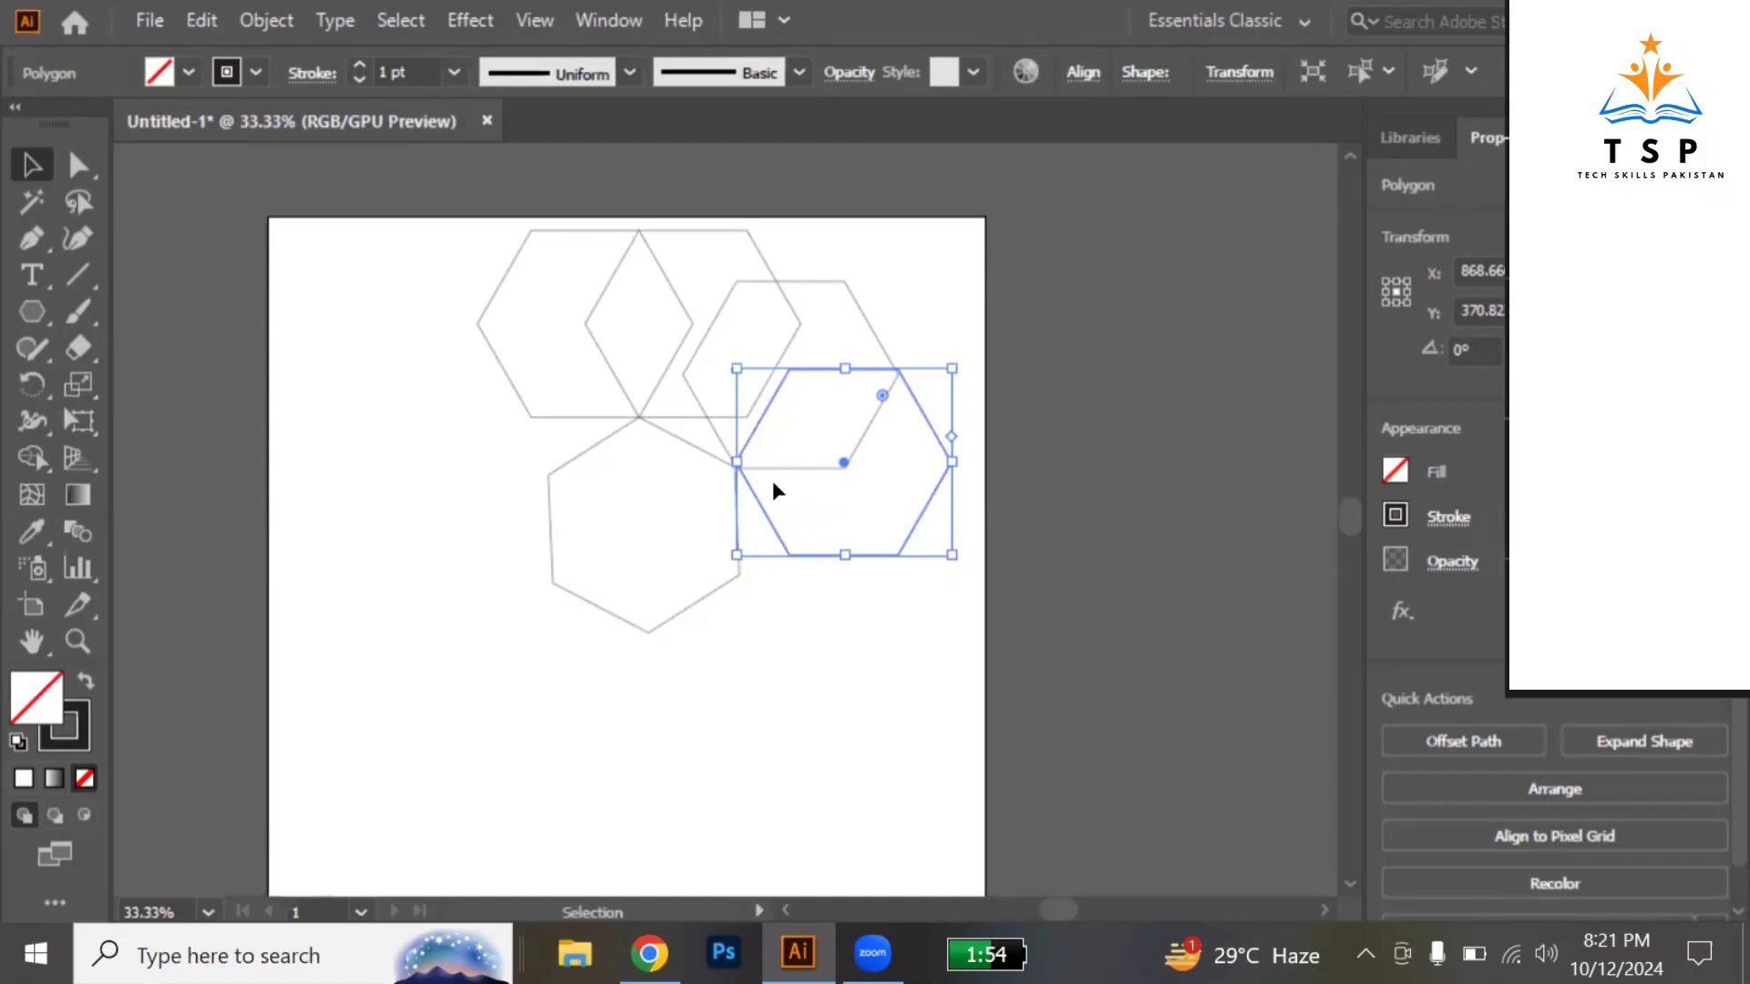
Move the lowest right-hand copy so its left vertex meets the lower-left corner of the copy above it.
left_click(679, 551)
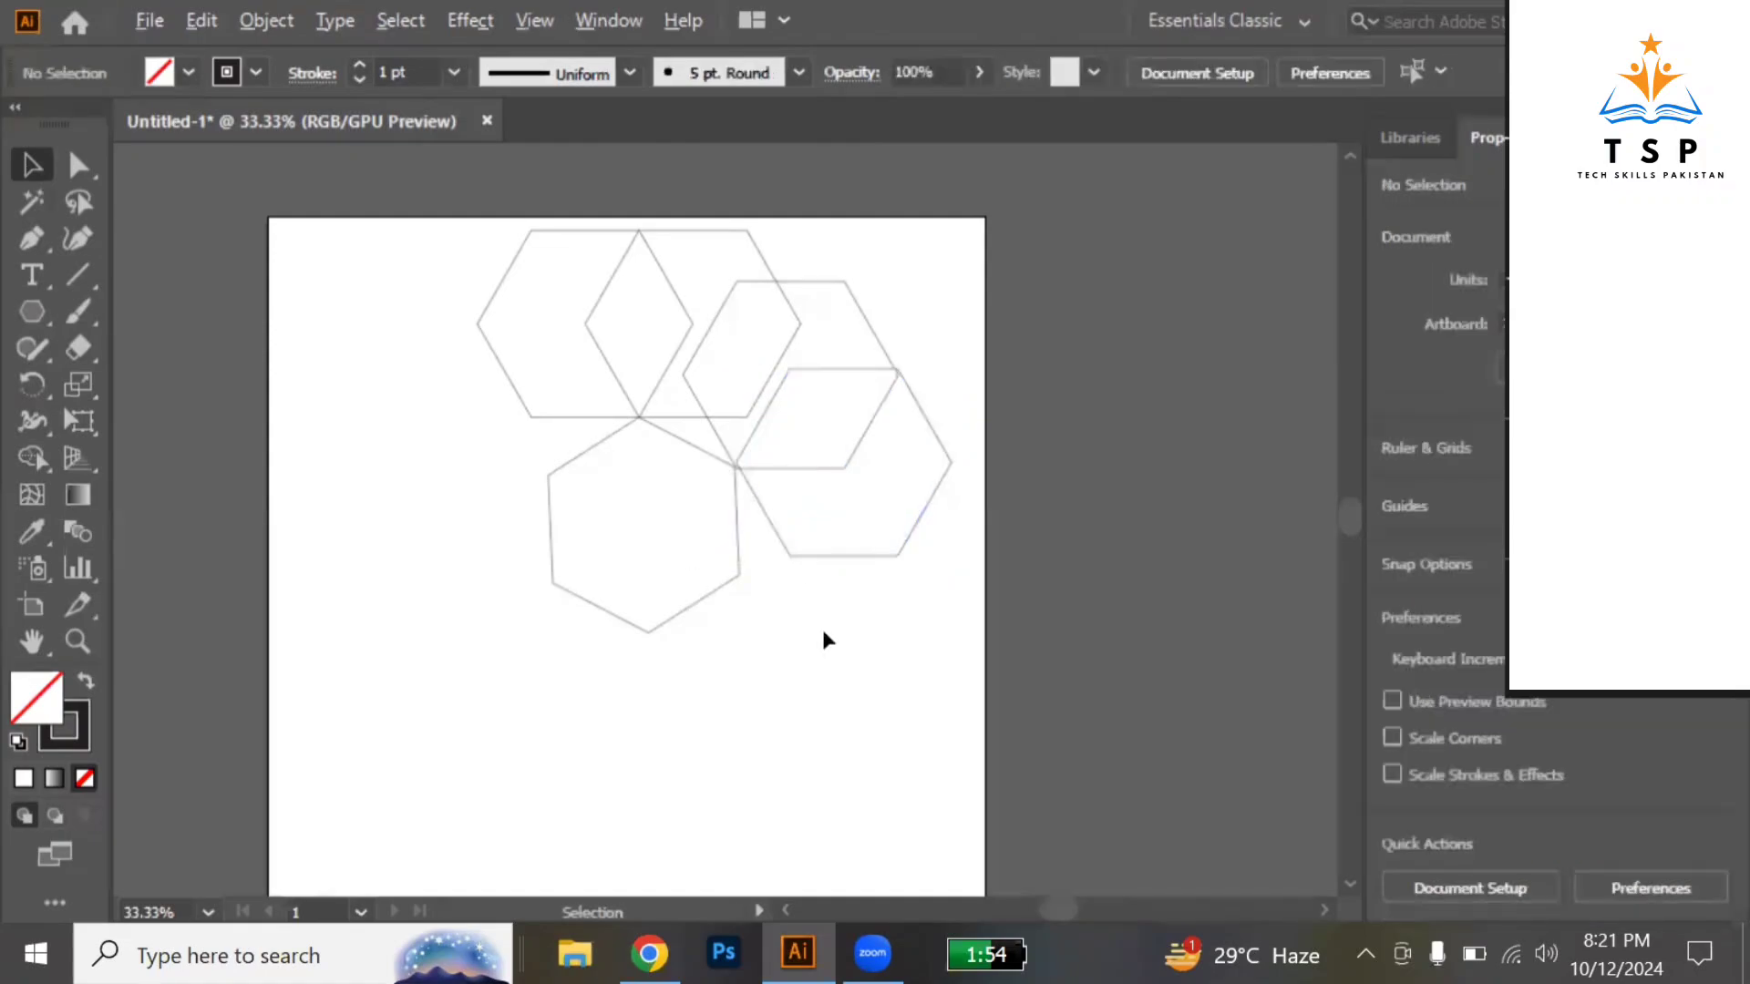
scroll(775, 485, "up", 4)
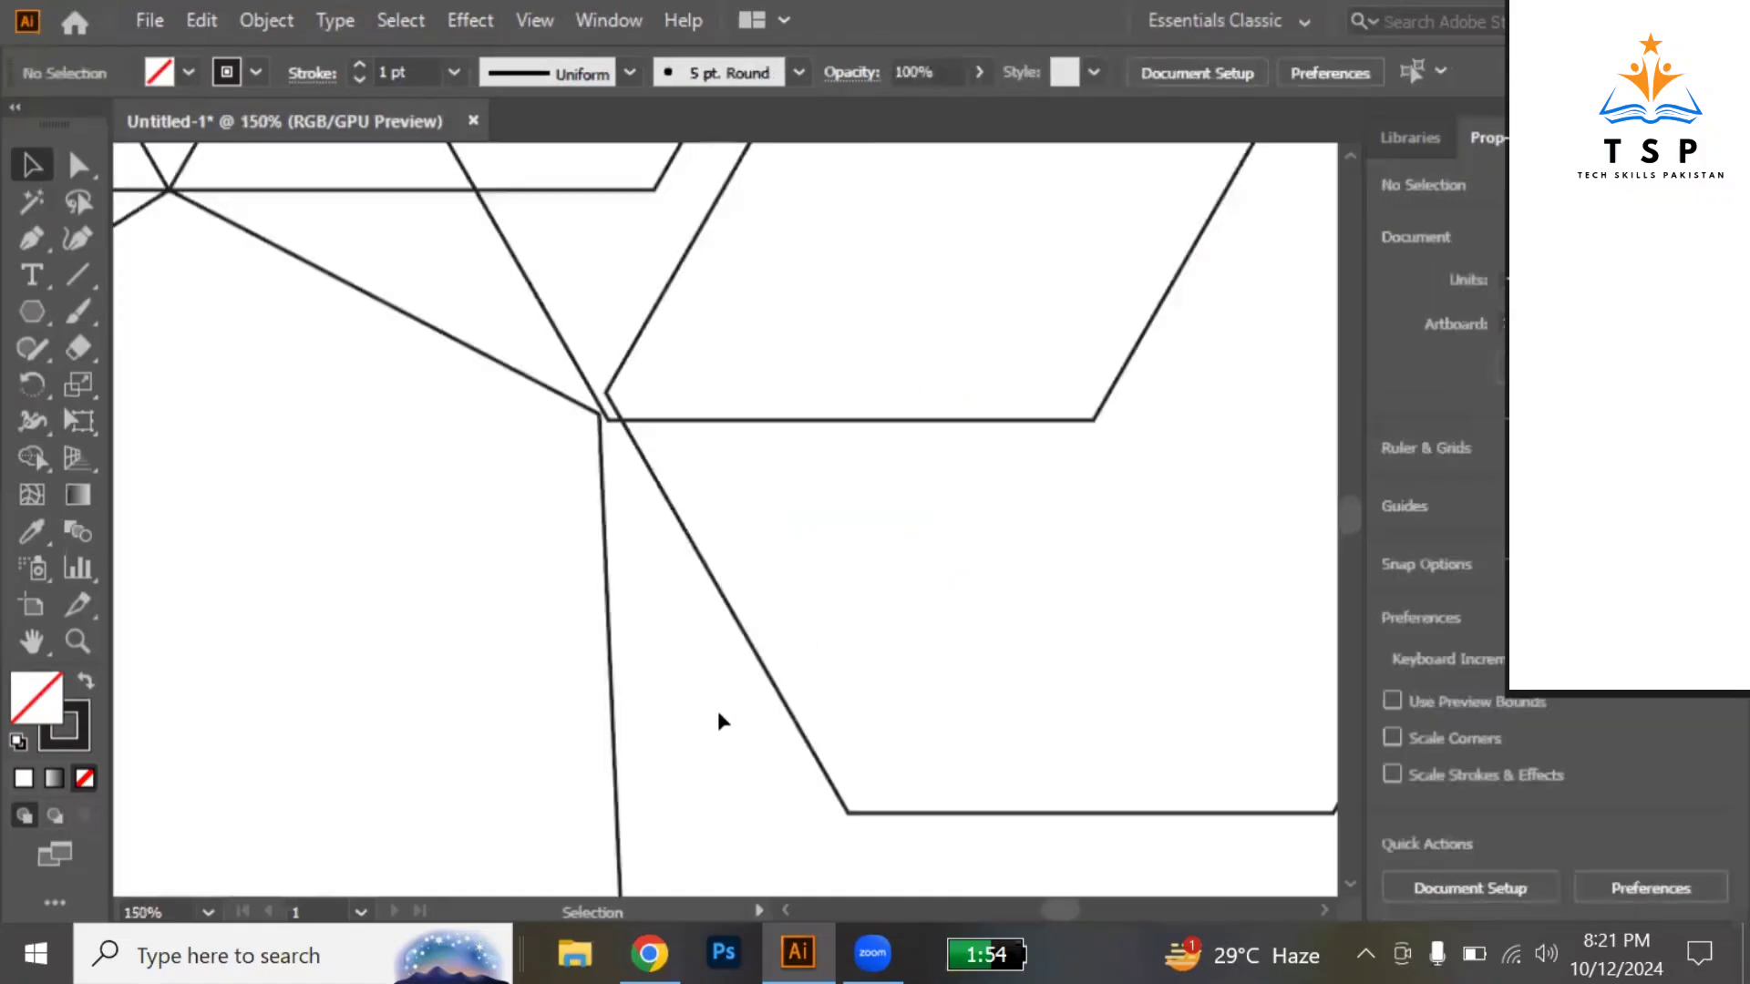
left_click_drag(688, 534, 688, 561)
left_click(738, 770)
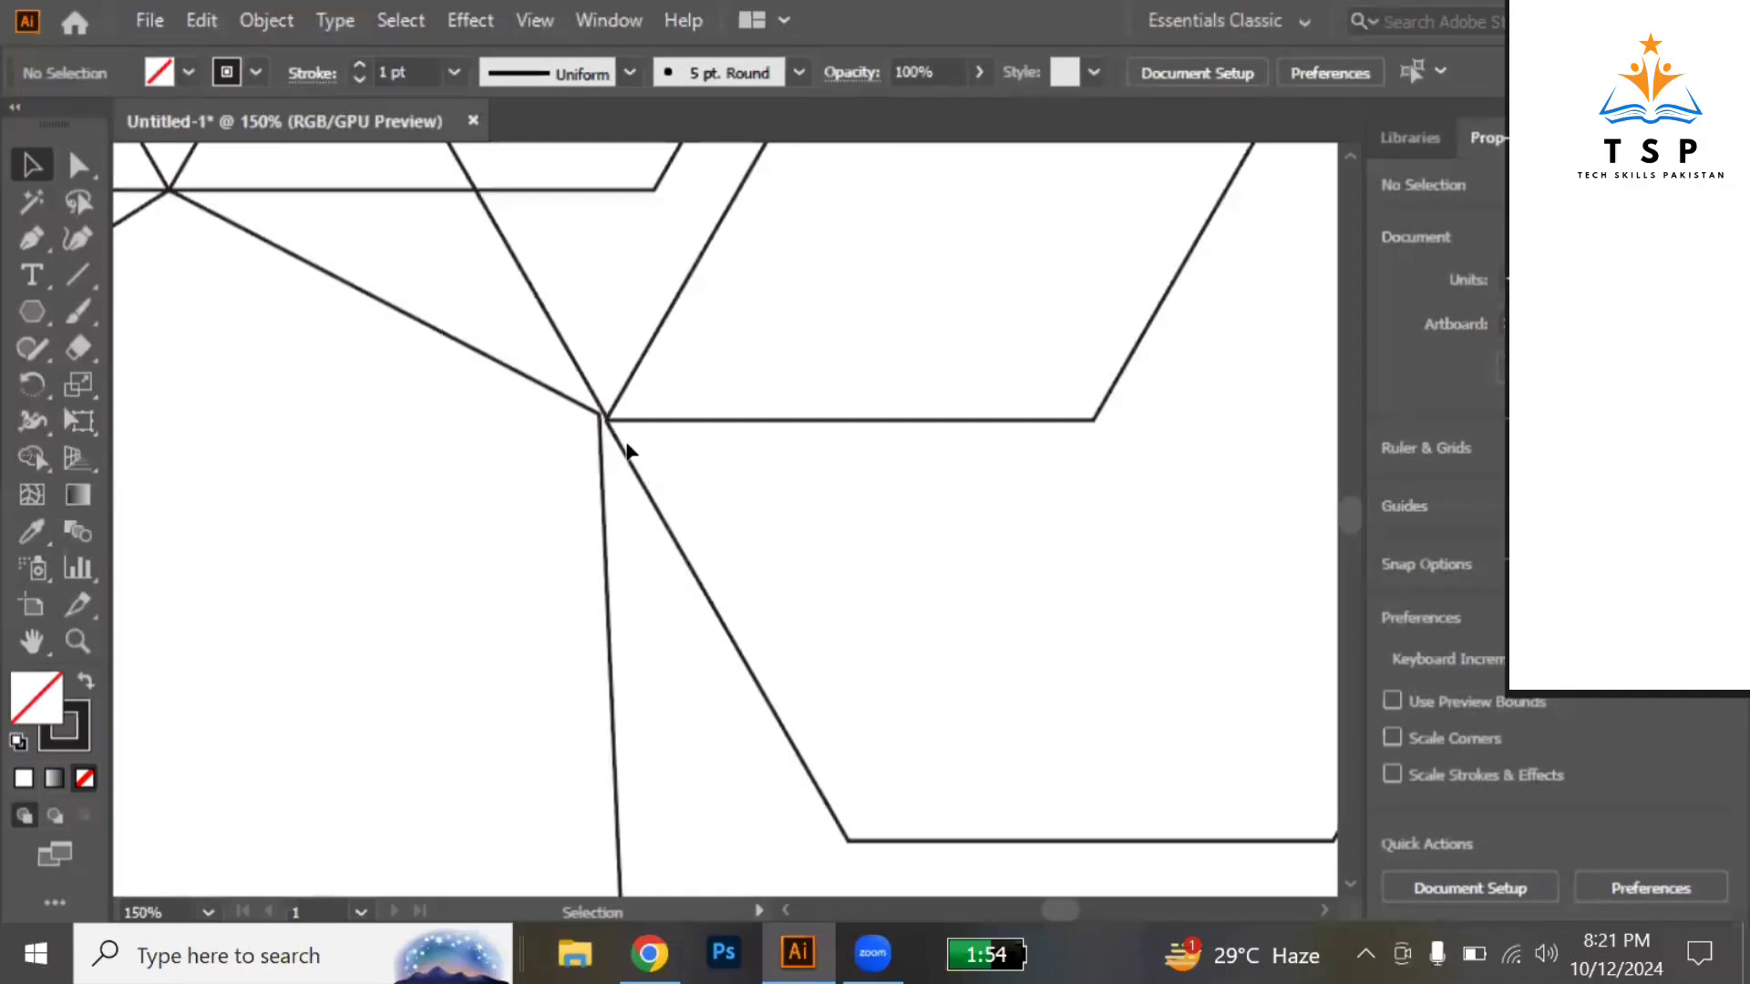
scroll(590, 428, "up", 3)
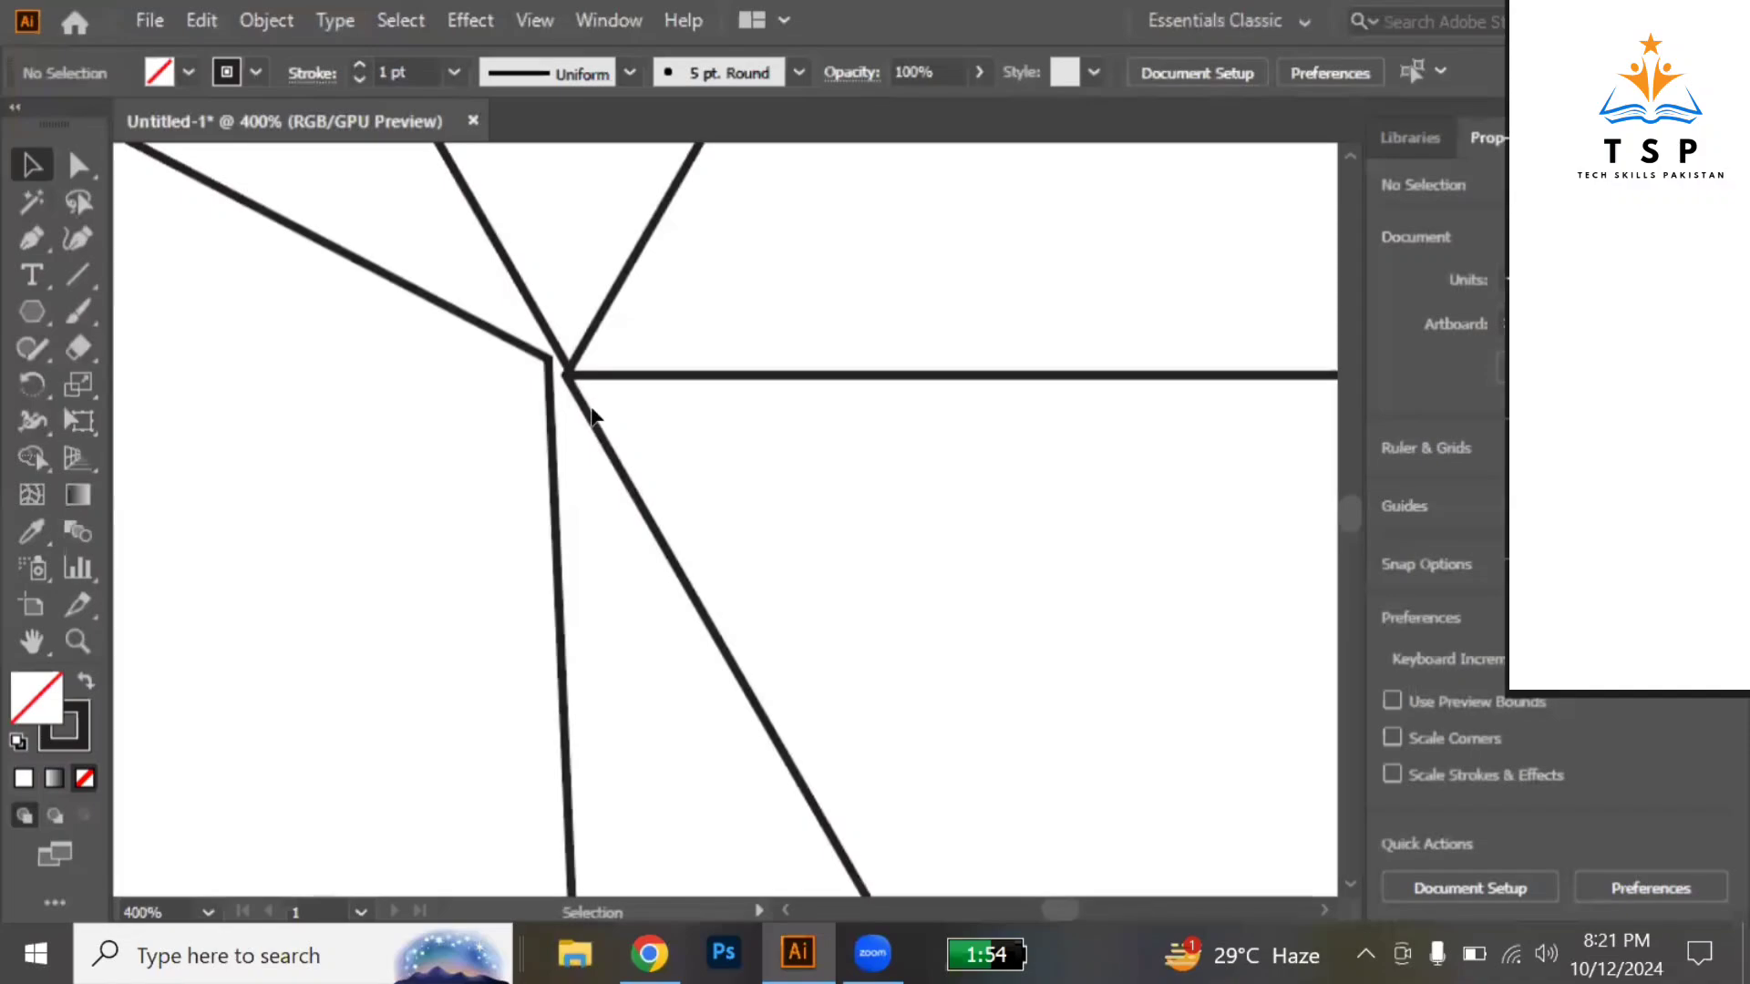
mouse_move(591, 416)
left_mouse_down()
mouse_move(616, 417)
mouse_move(586, 416)
left_mouse_up()
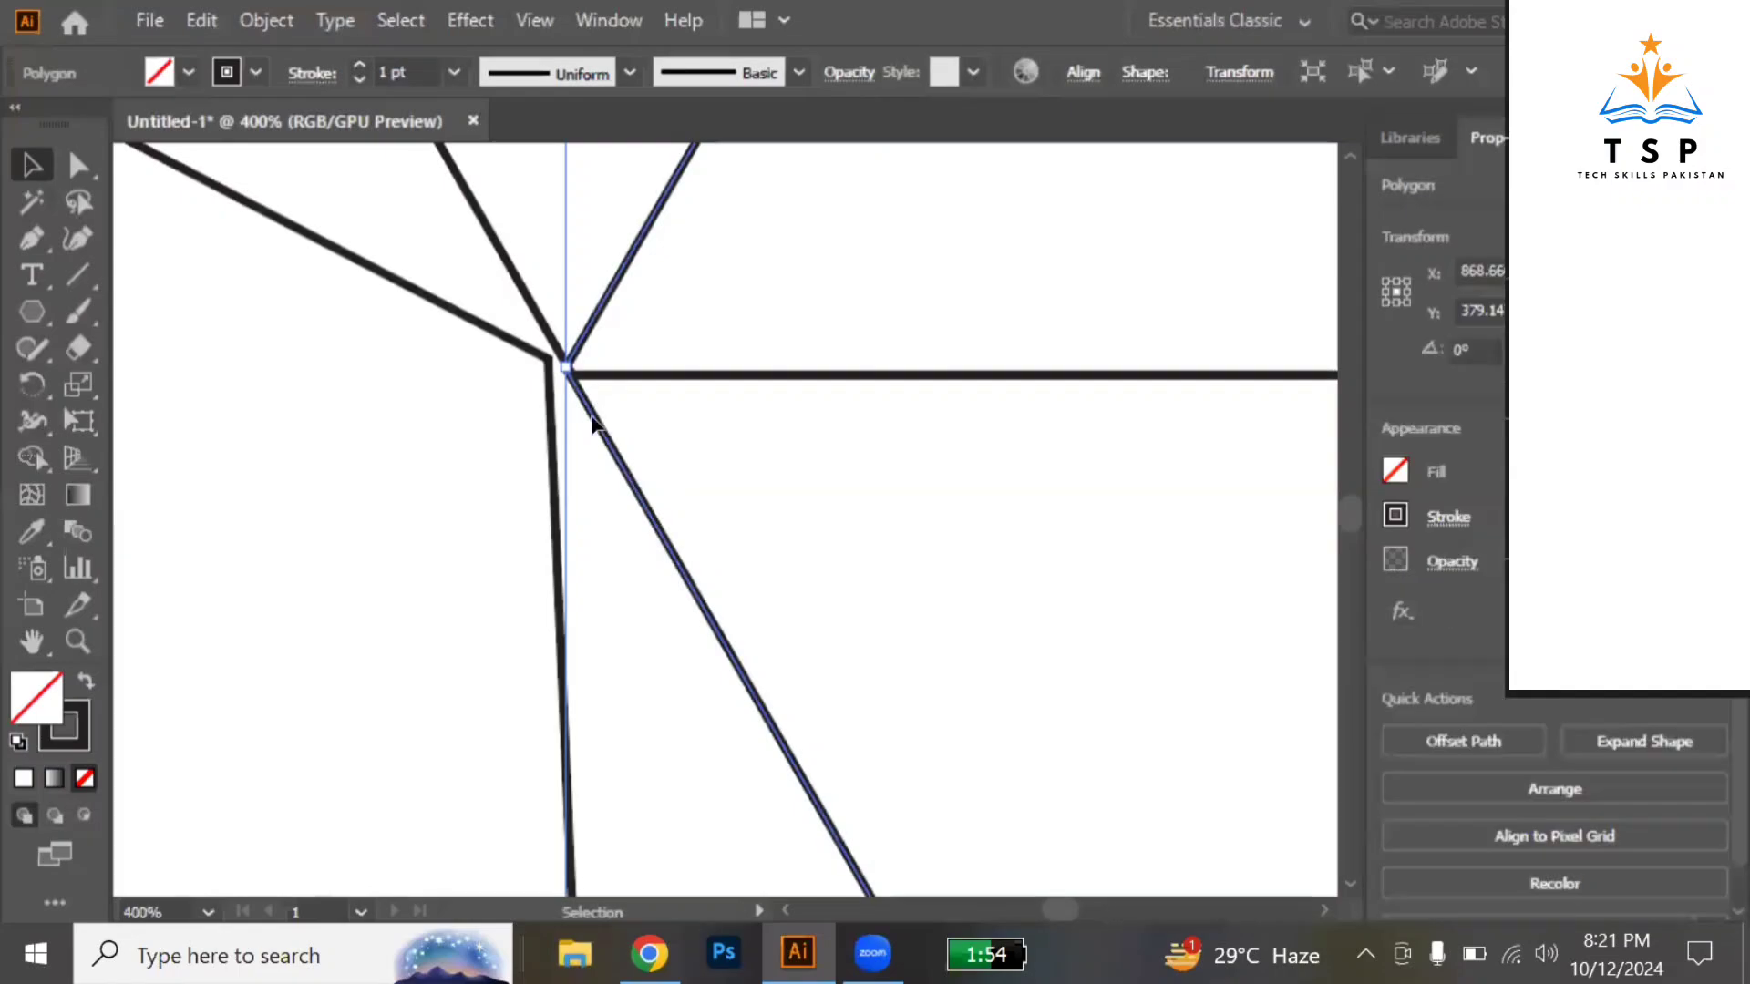
left_click(596, 417)
mouse_move(607, 440)
left_mouse_down()
mouse_move(666, 442)
mouse_move(608, 447)
mouse_move(700, 481)
mouse_move(613, 461)
mouse_move(605, 438)
left_mouse_up()
left_click(670, 448)
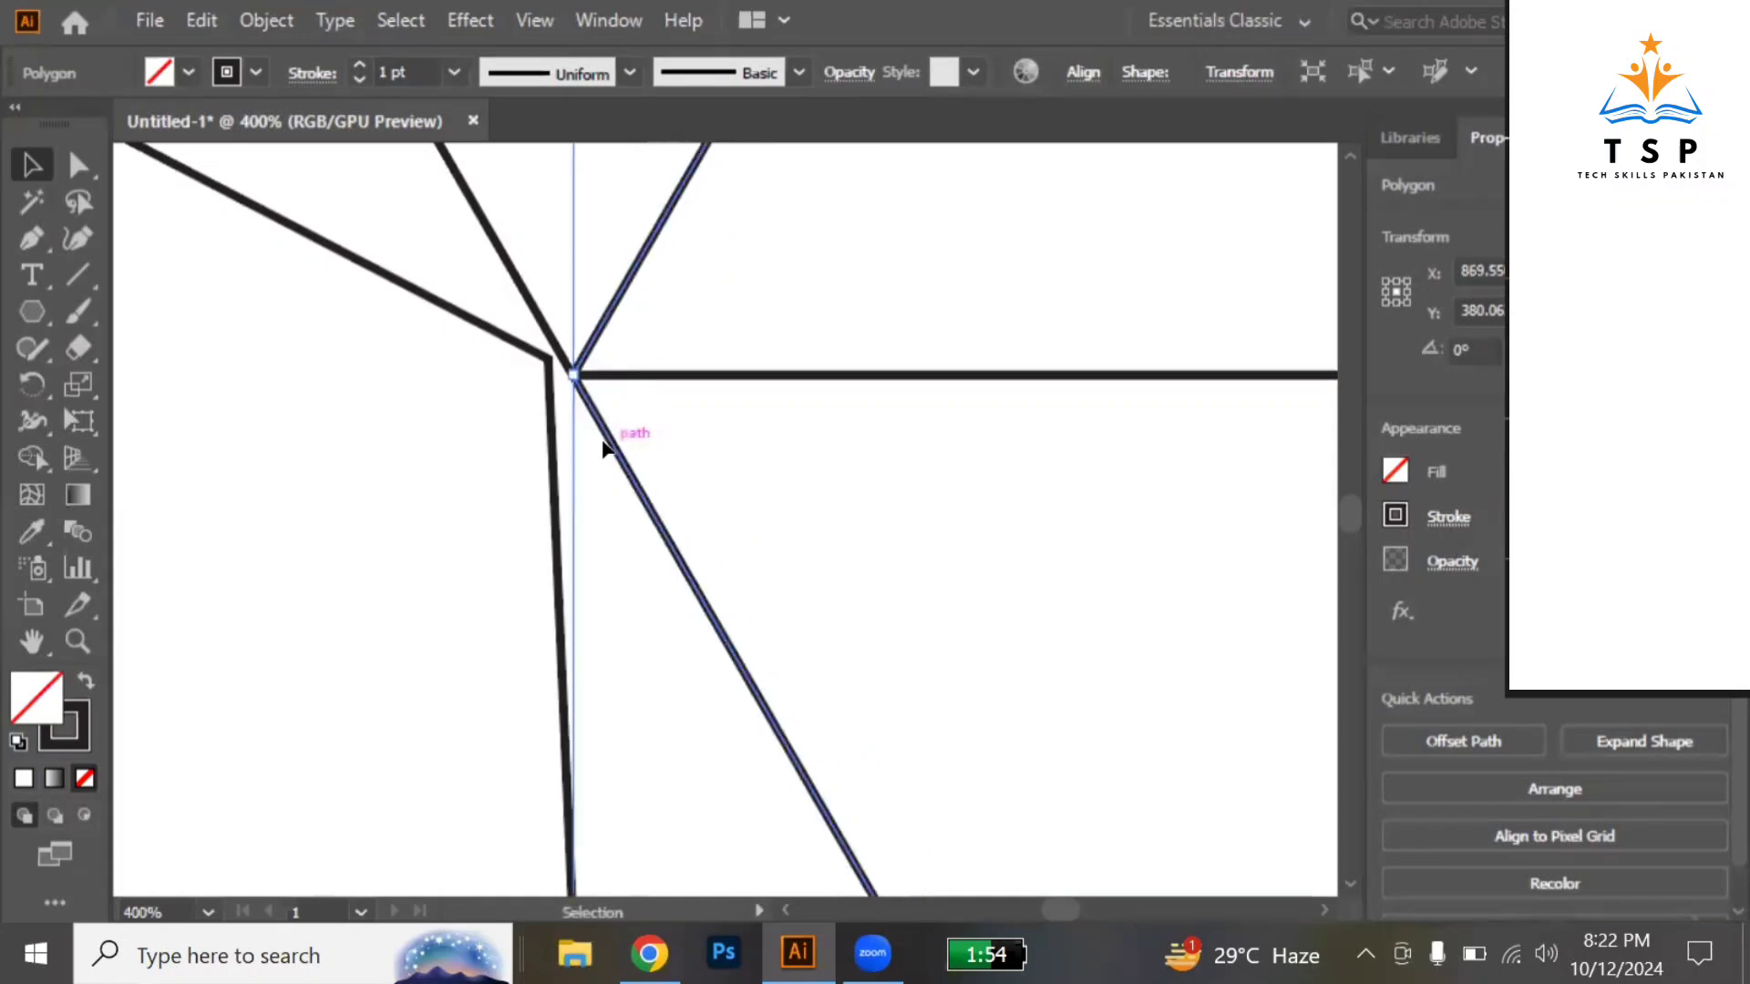
Switch to outline display and move the lower right-hand hexagon so its left vertex coincides with the upper one's lower-left corner.
left_click(625, 311)
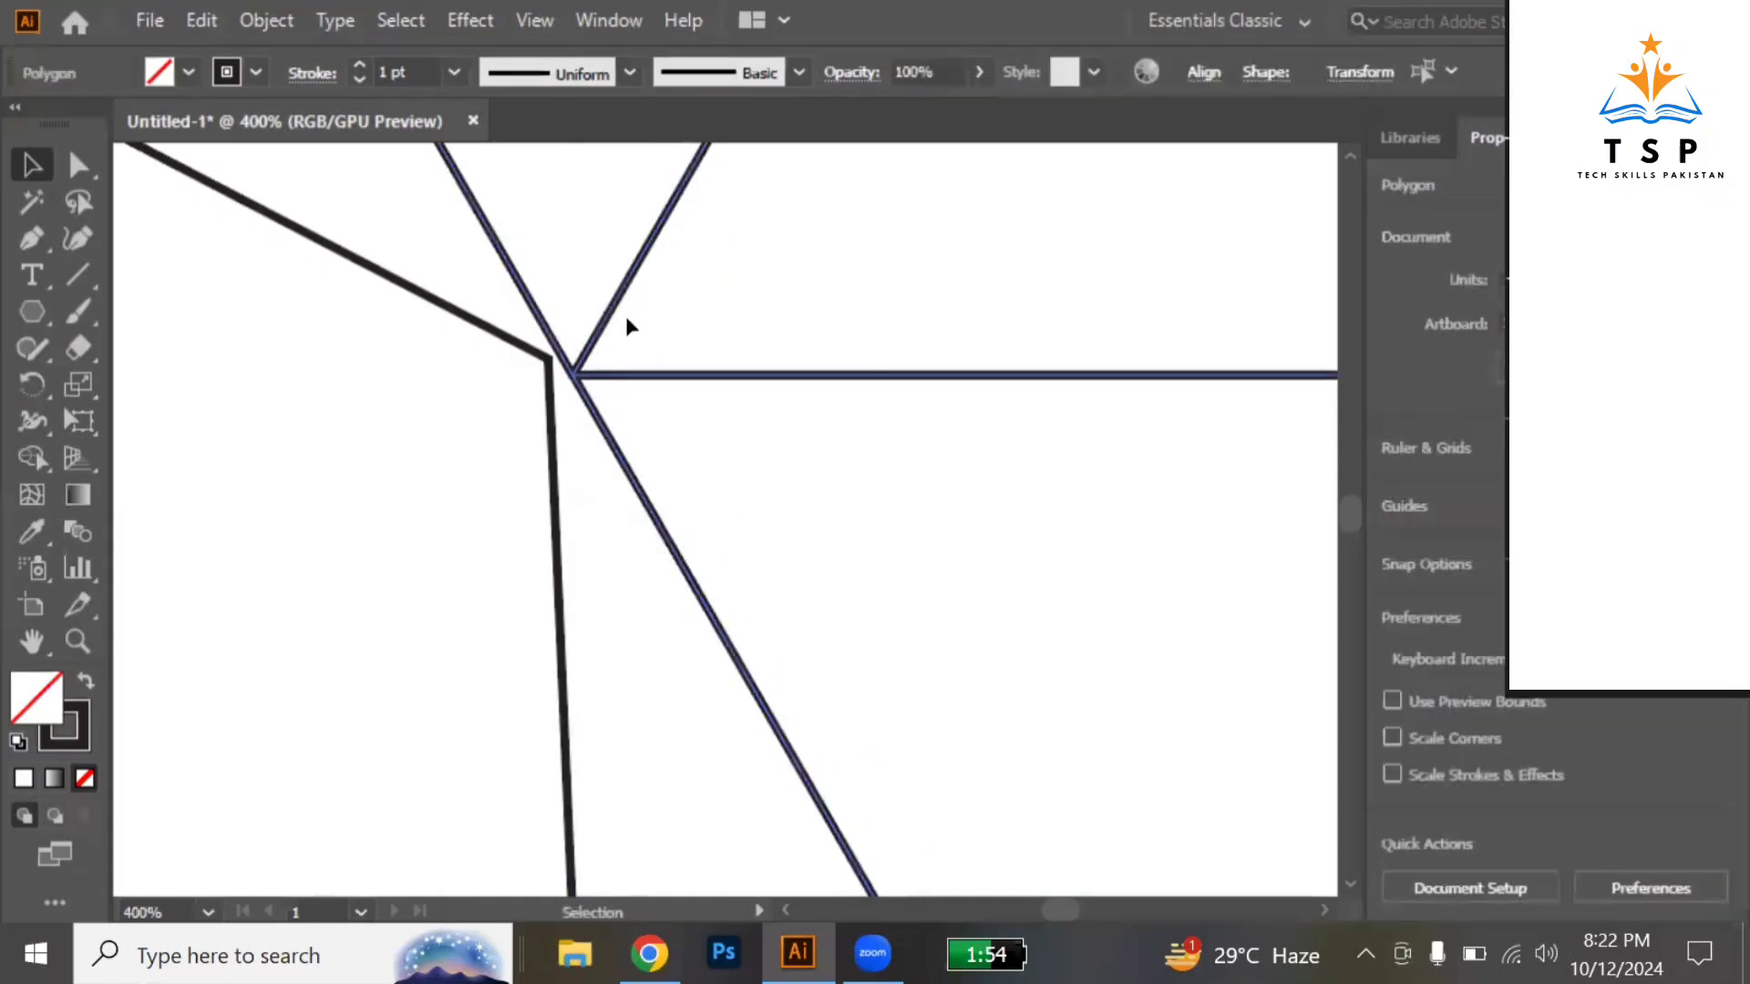
left_click(537, 355)
key("ctrl+y")
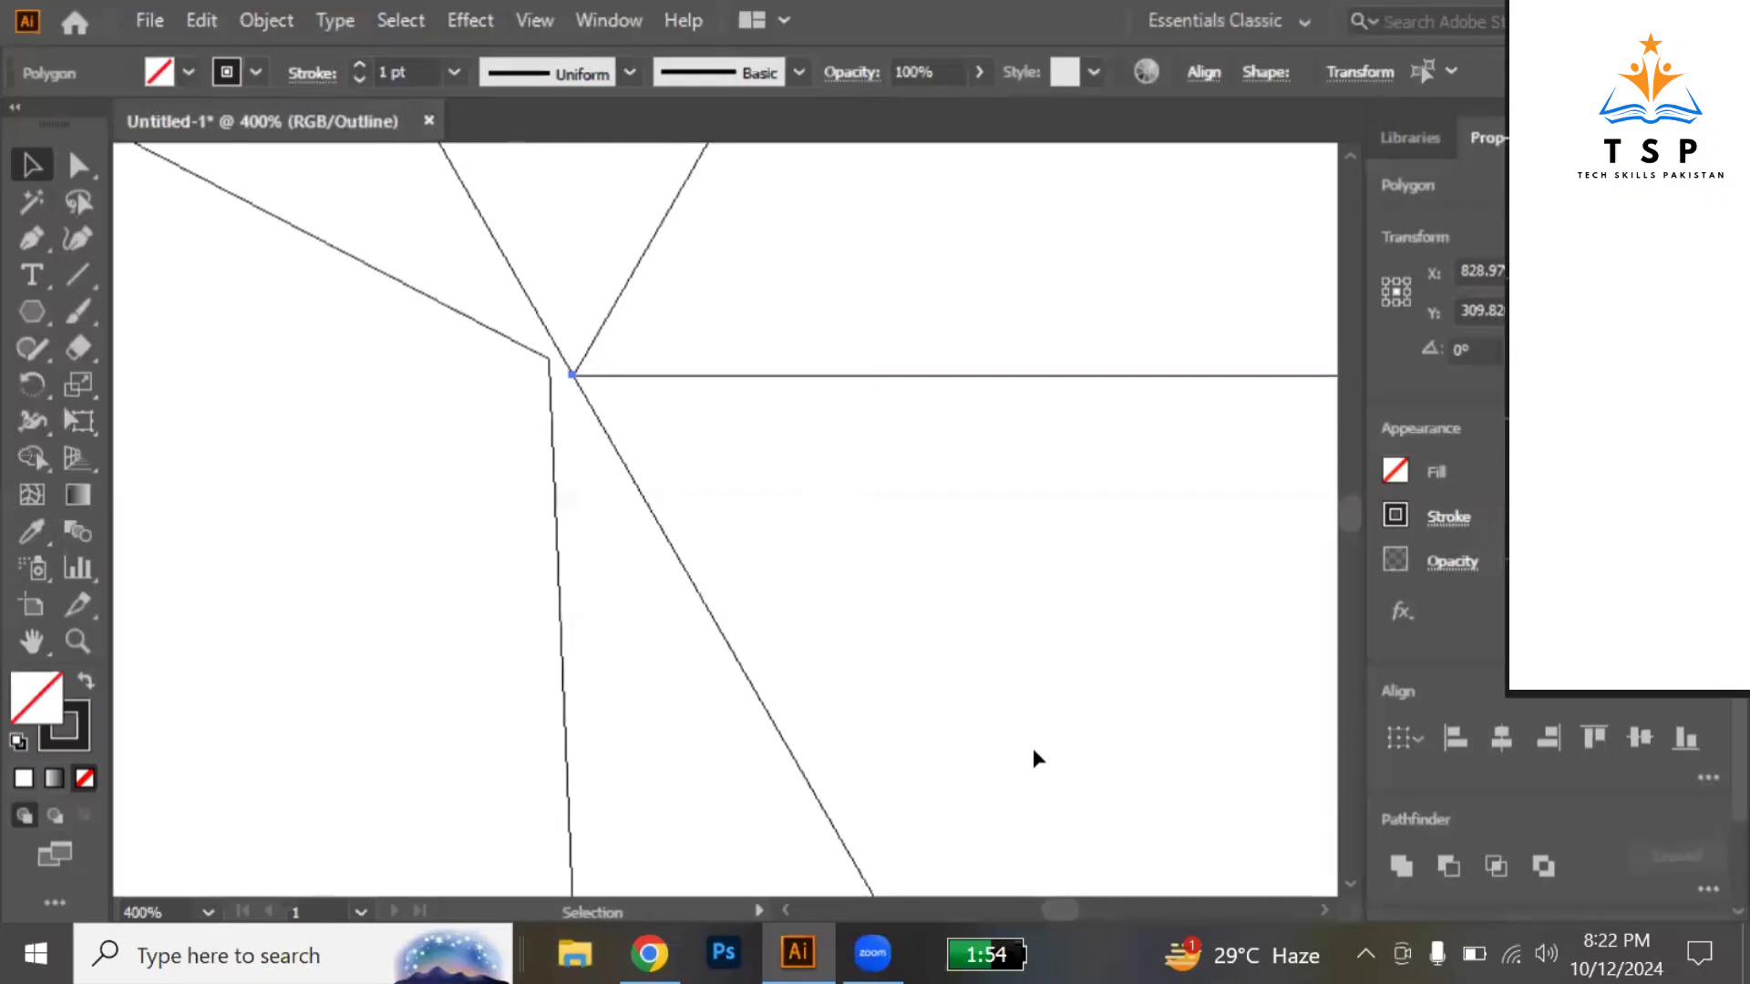
scroll(529, 355, "up", 3)
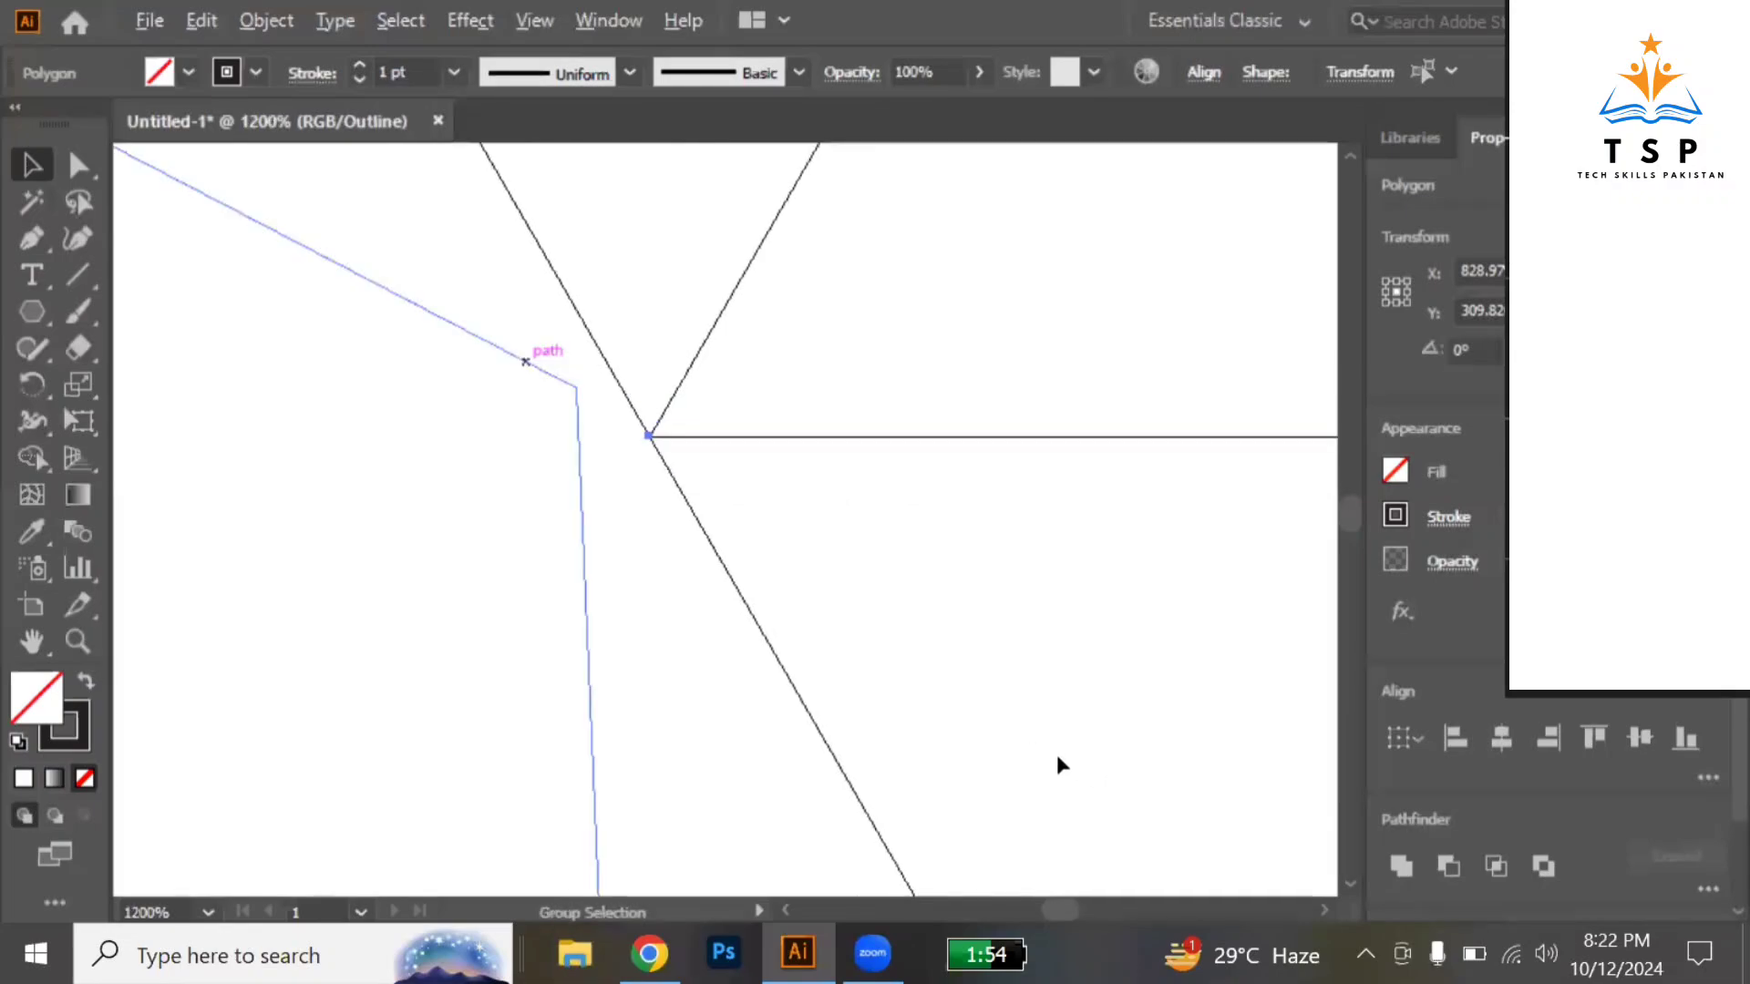
scroll(1038, 766, "up", 3)
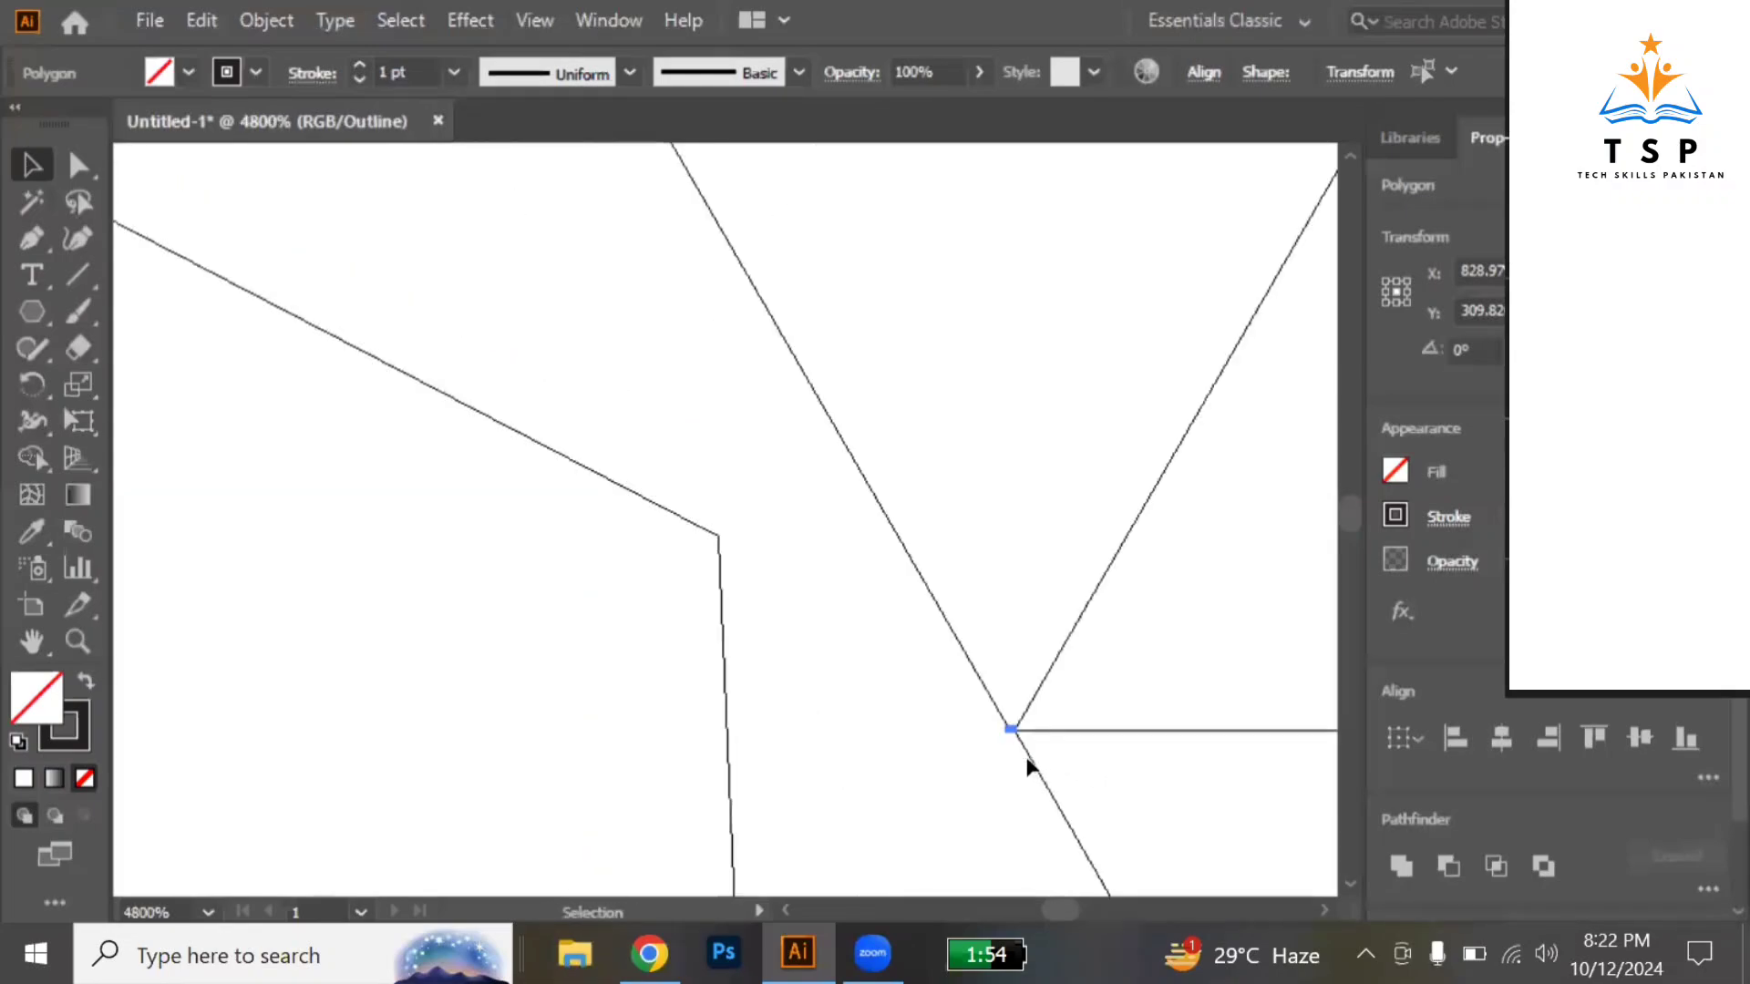
left_click(1027, 763)
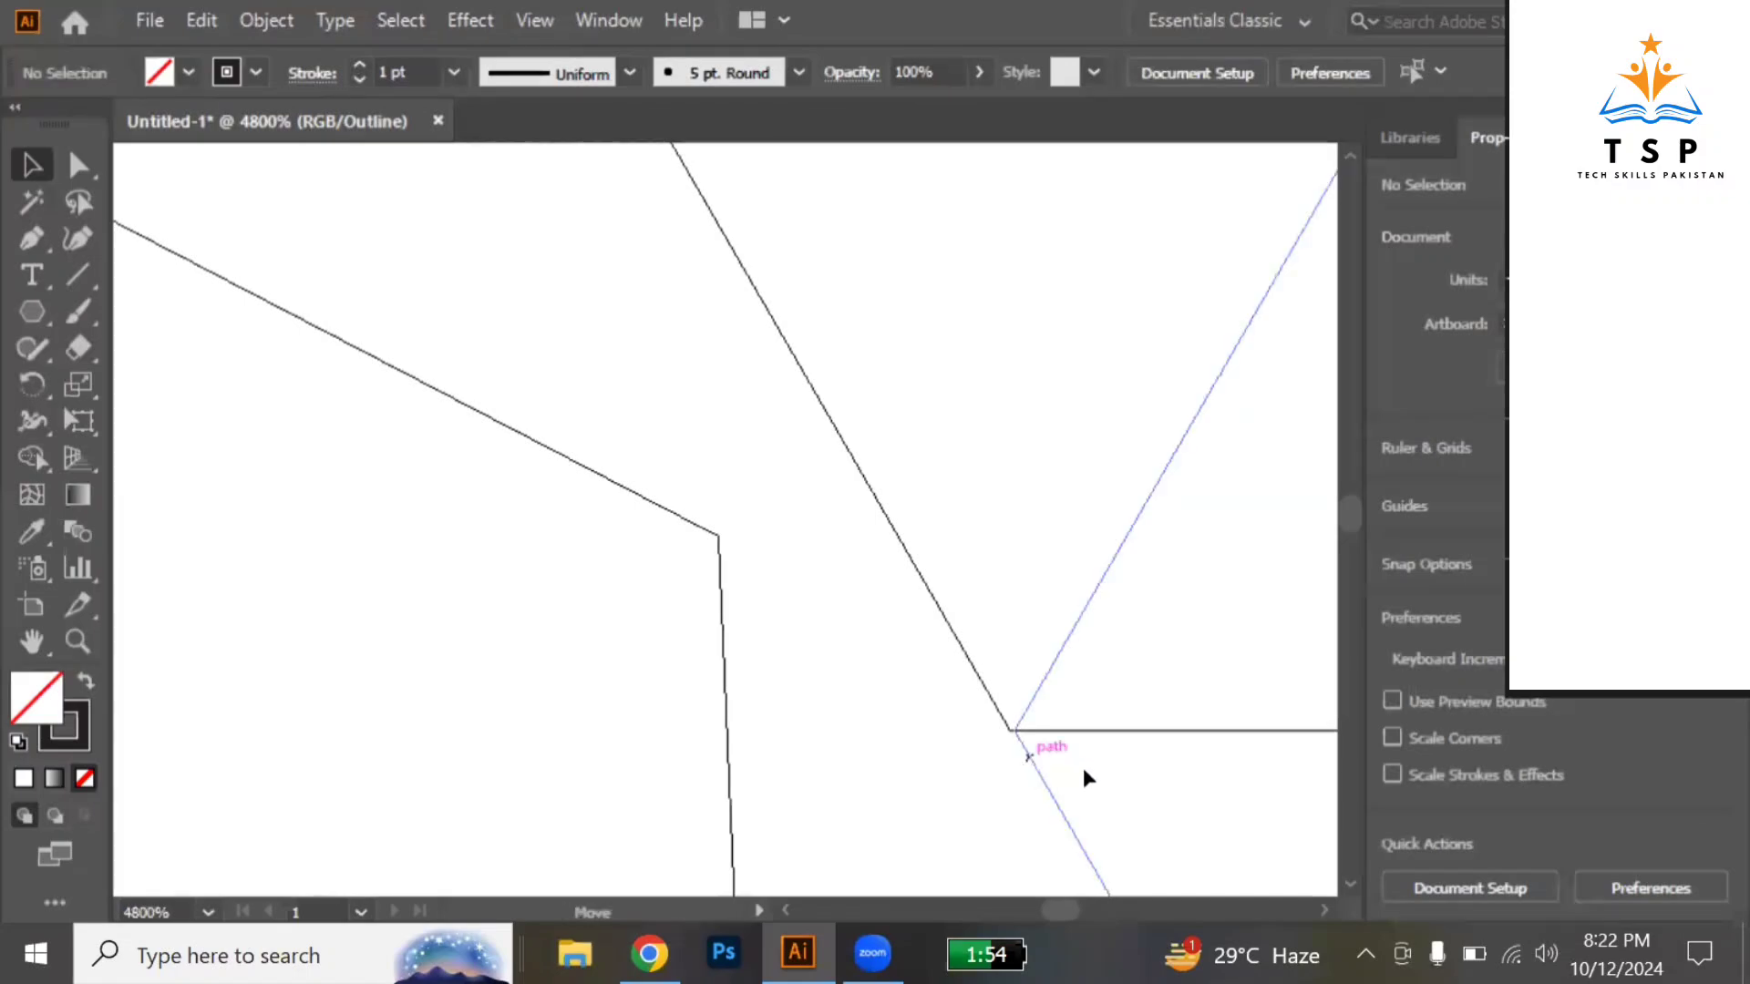
left_click_drag(1083, 767, 1027, 765)
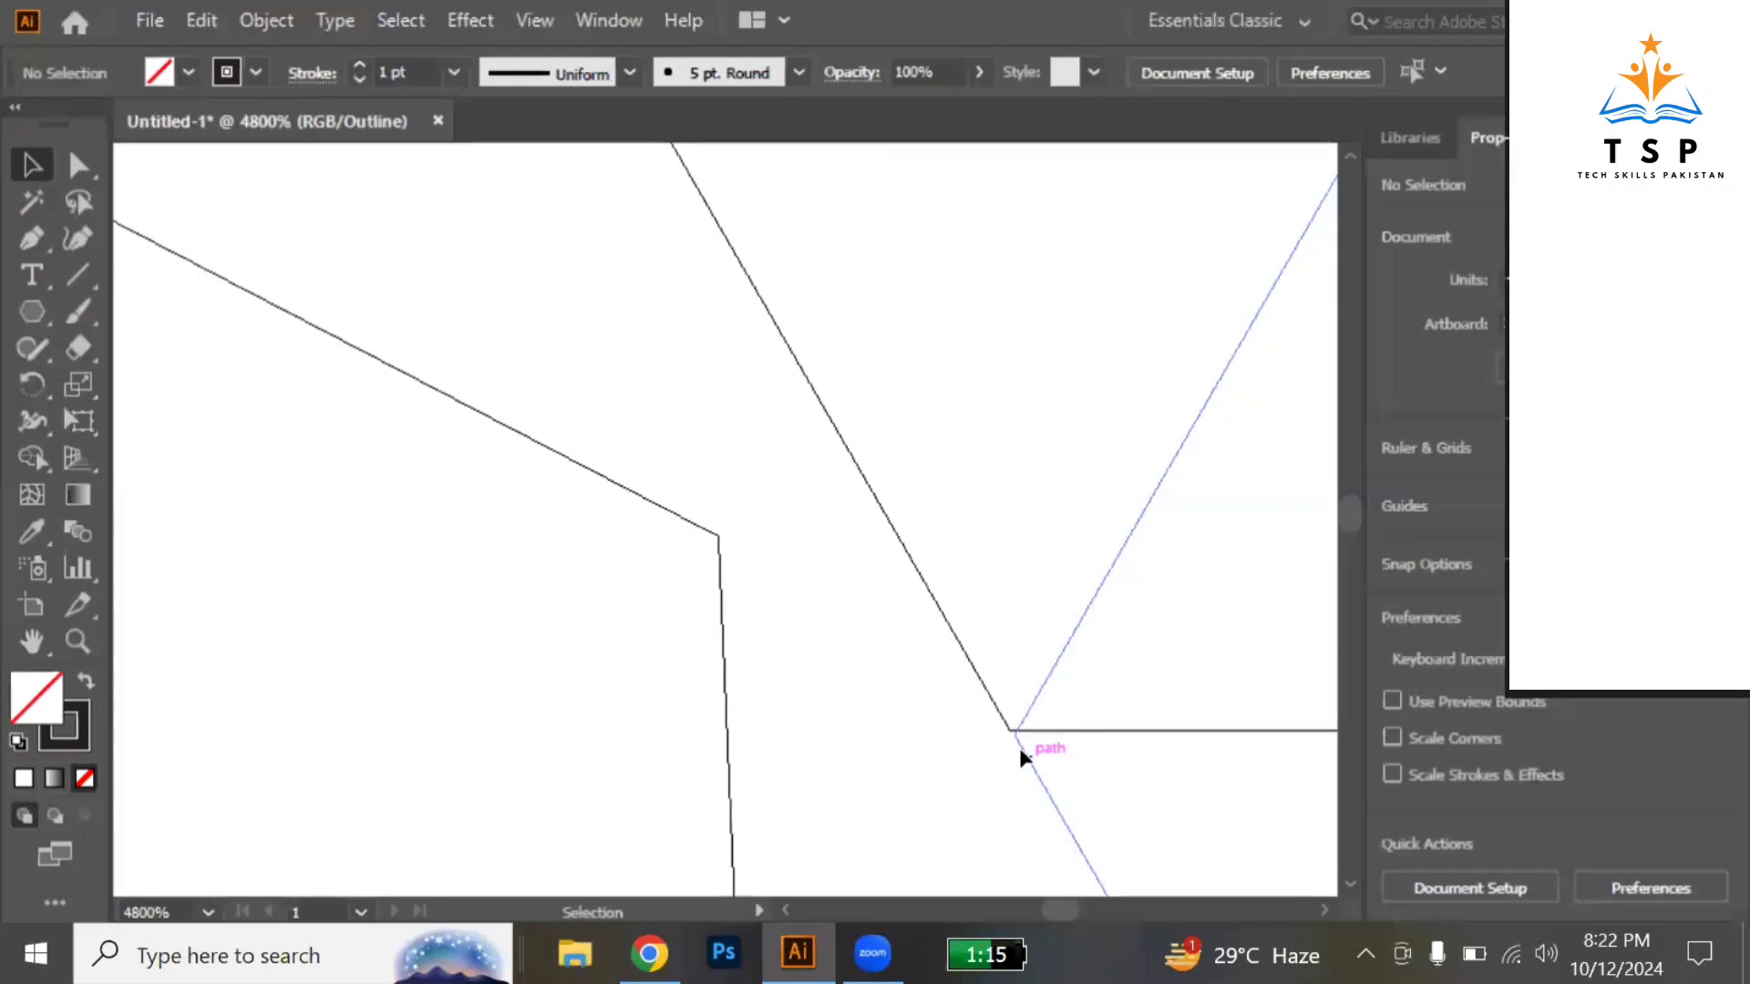
left_click_drag(1025, 751, 1067, 759)
left_click(1023, 745)
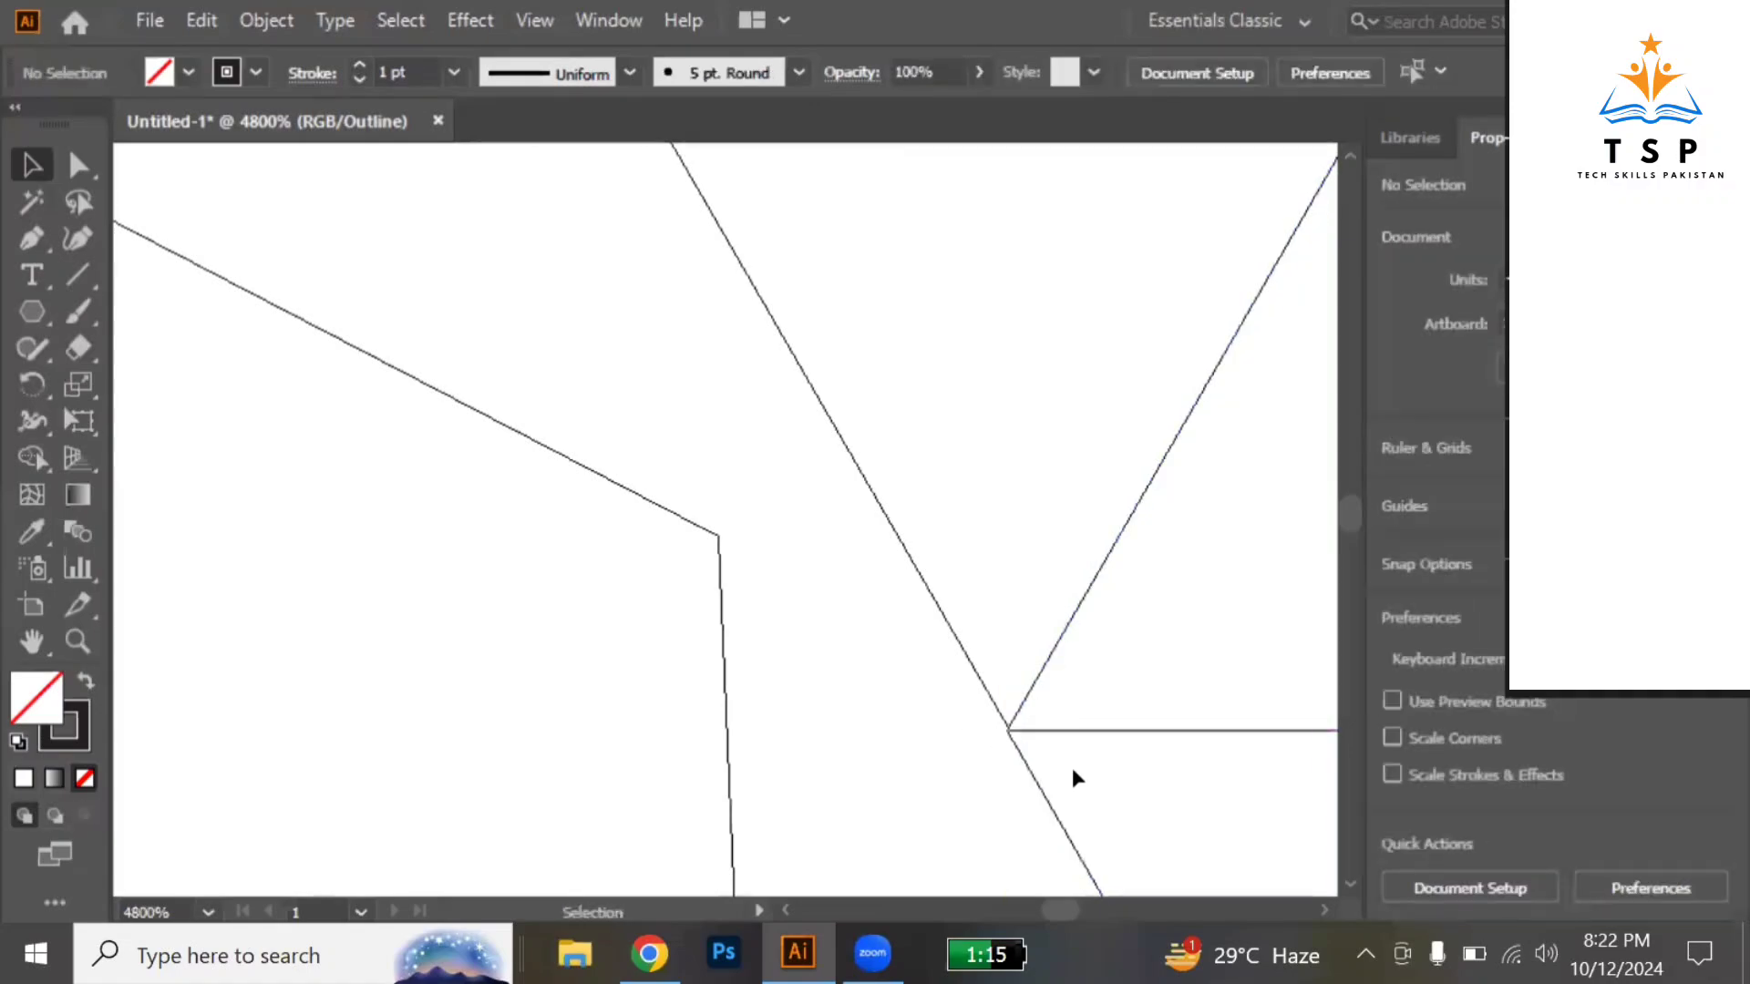
Move both right-hand hexagons together so their shared corner sits at the center hexagon's upper-right vertex, and deselect them.
left_click_drag(1063, 765, 984, 720)
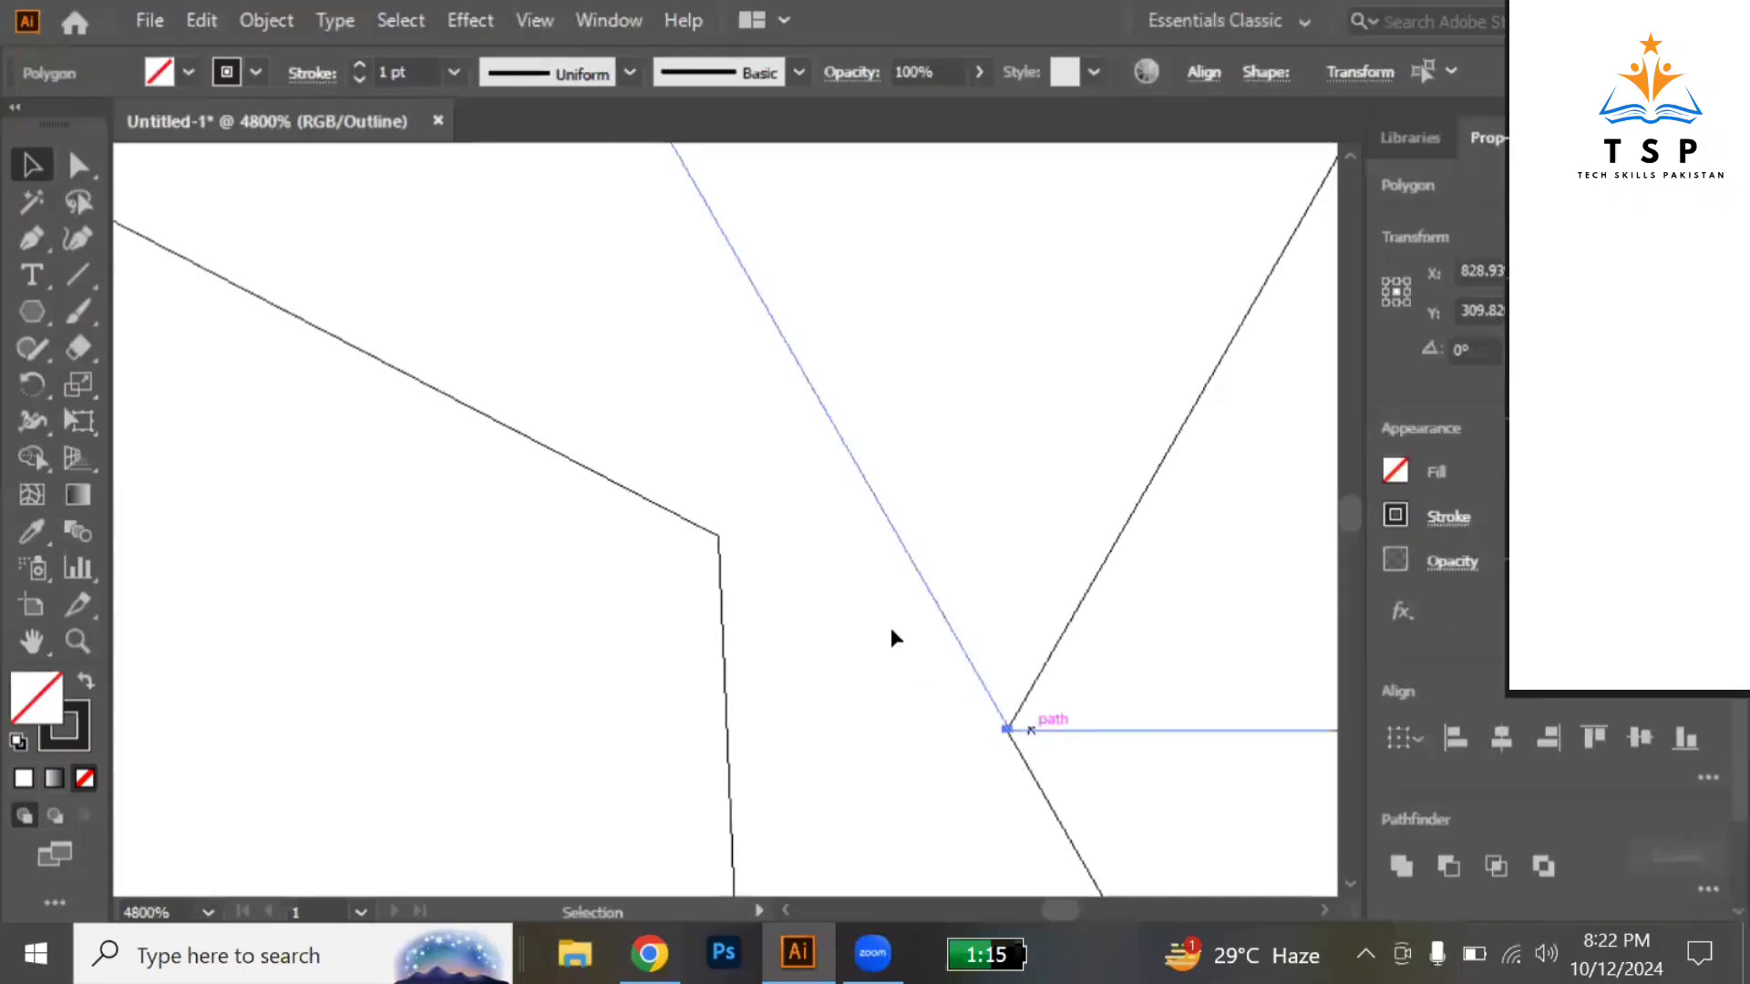
left_click_drag(751, 531, 808, 586)
key("ctrl+shift+a")
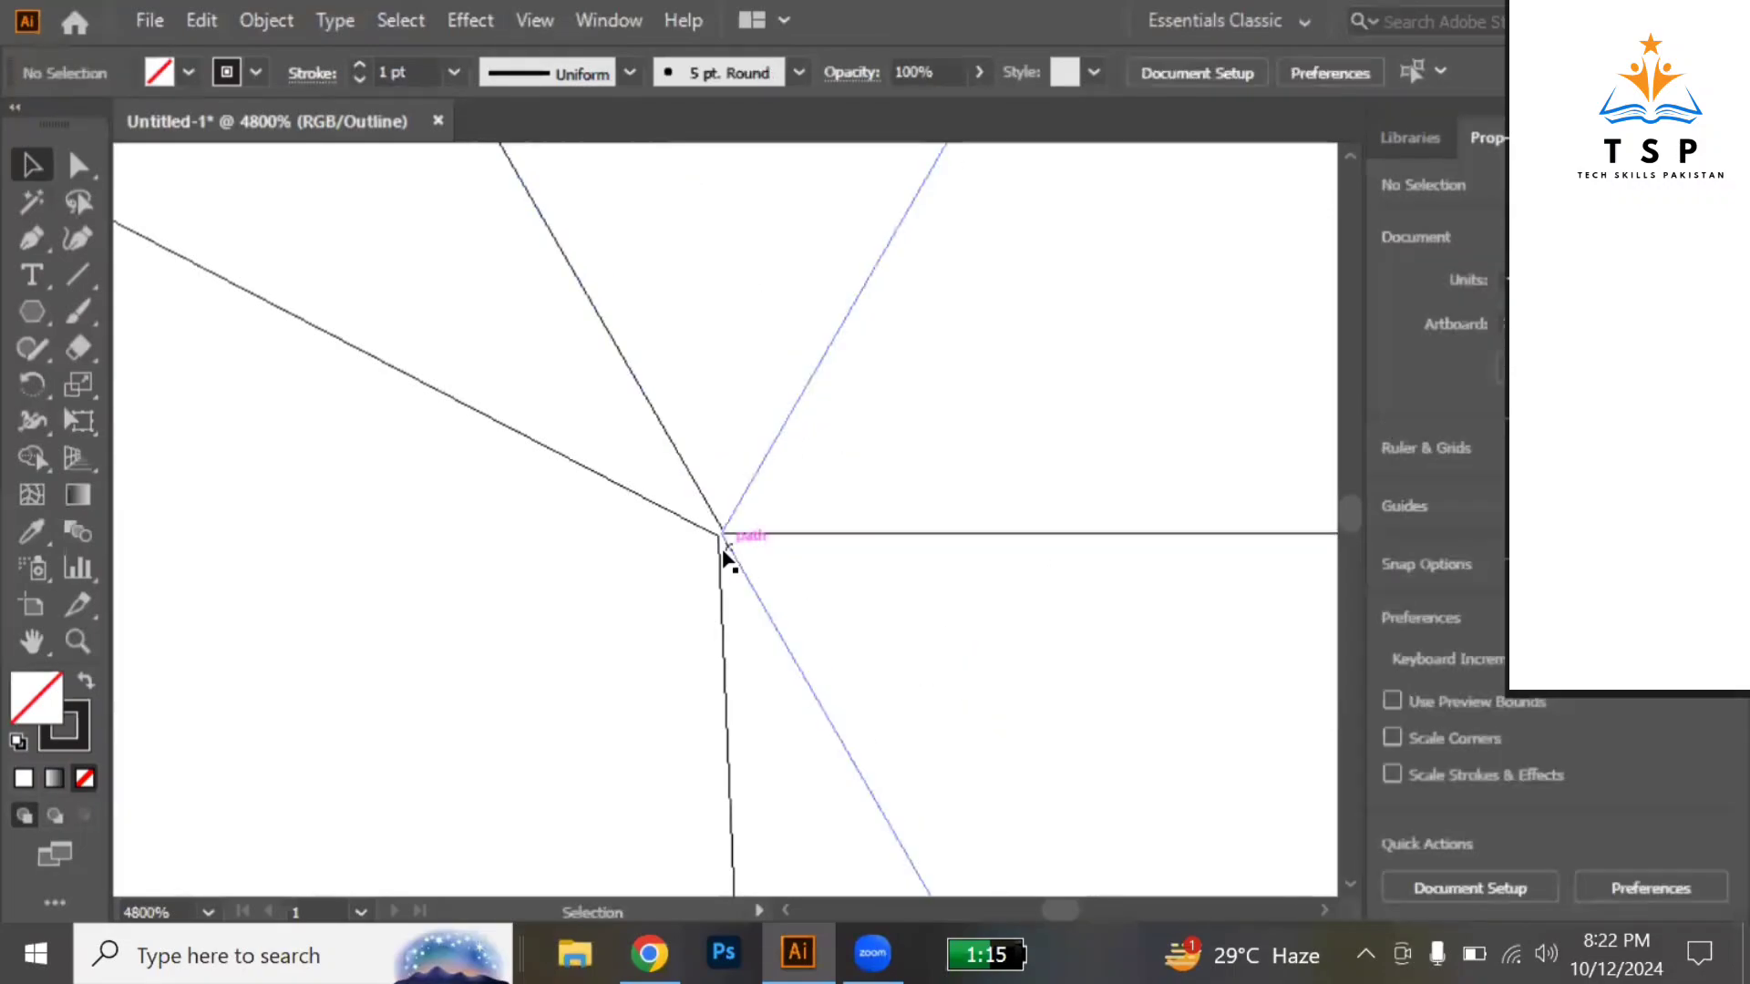
Fine-tune the two right-hand hexagons so their shared corner lies exactly on the center hexagon's upper-right vertex, and return to preview display.
scroll(722, 548, "up", 2)
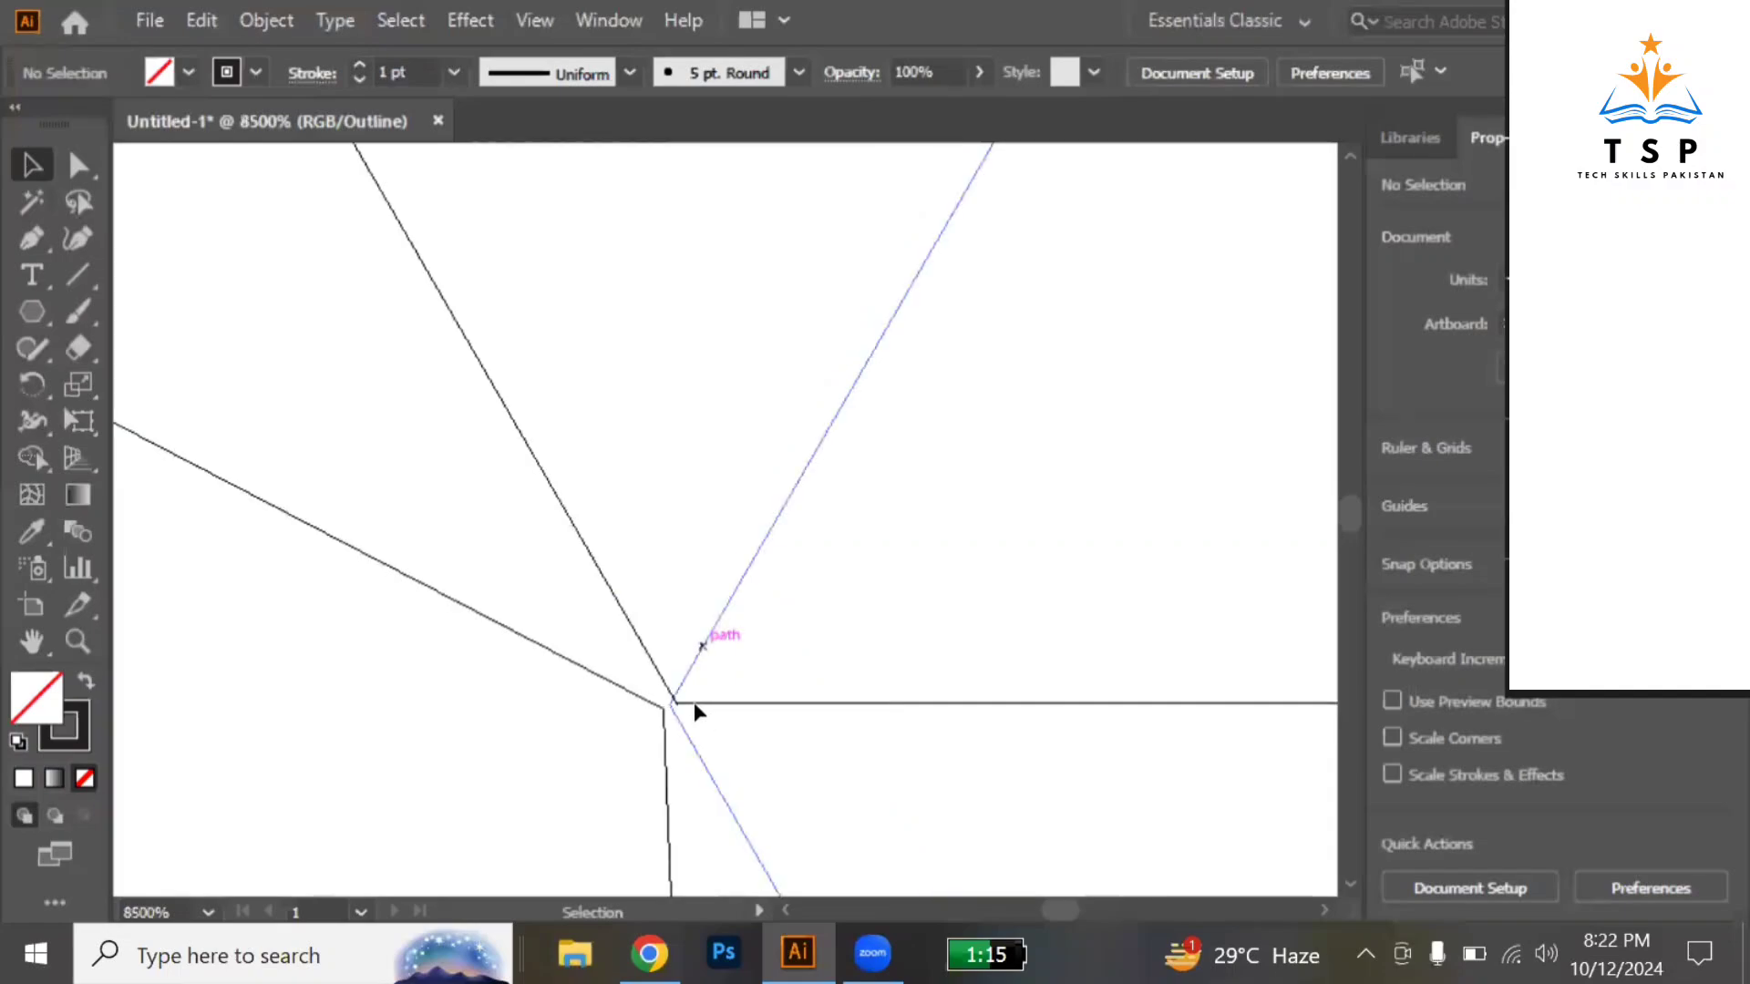
left_click_drag(700, 707, 688, 697)
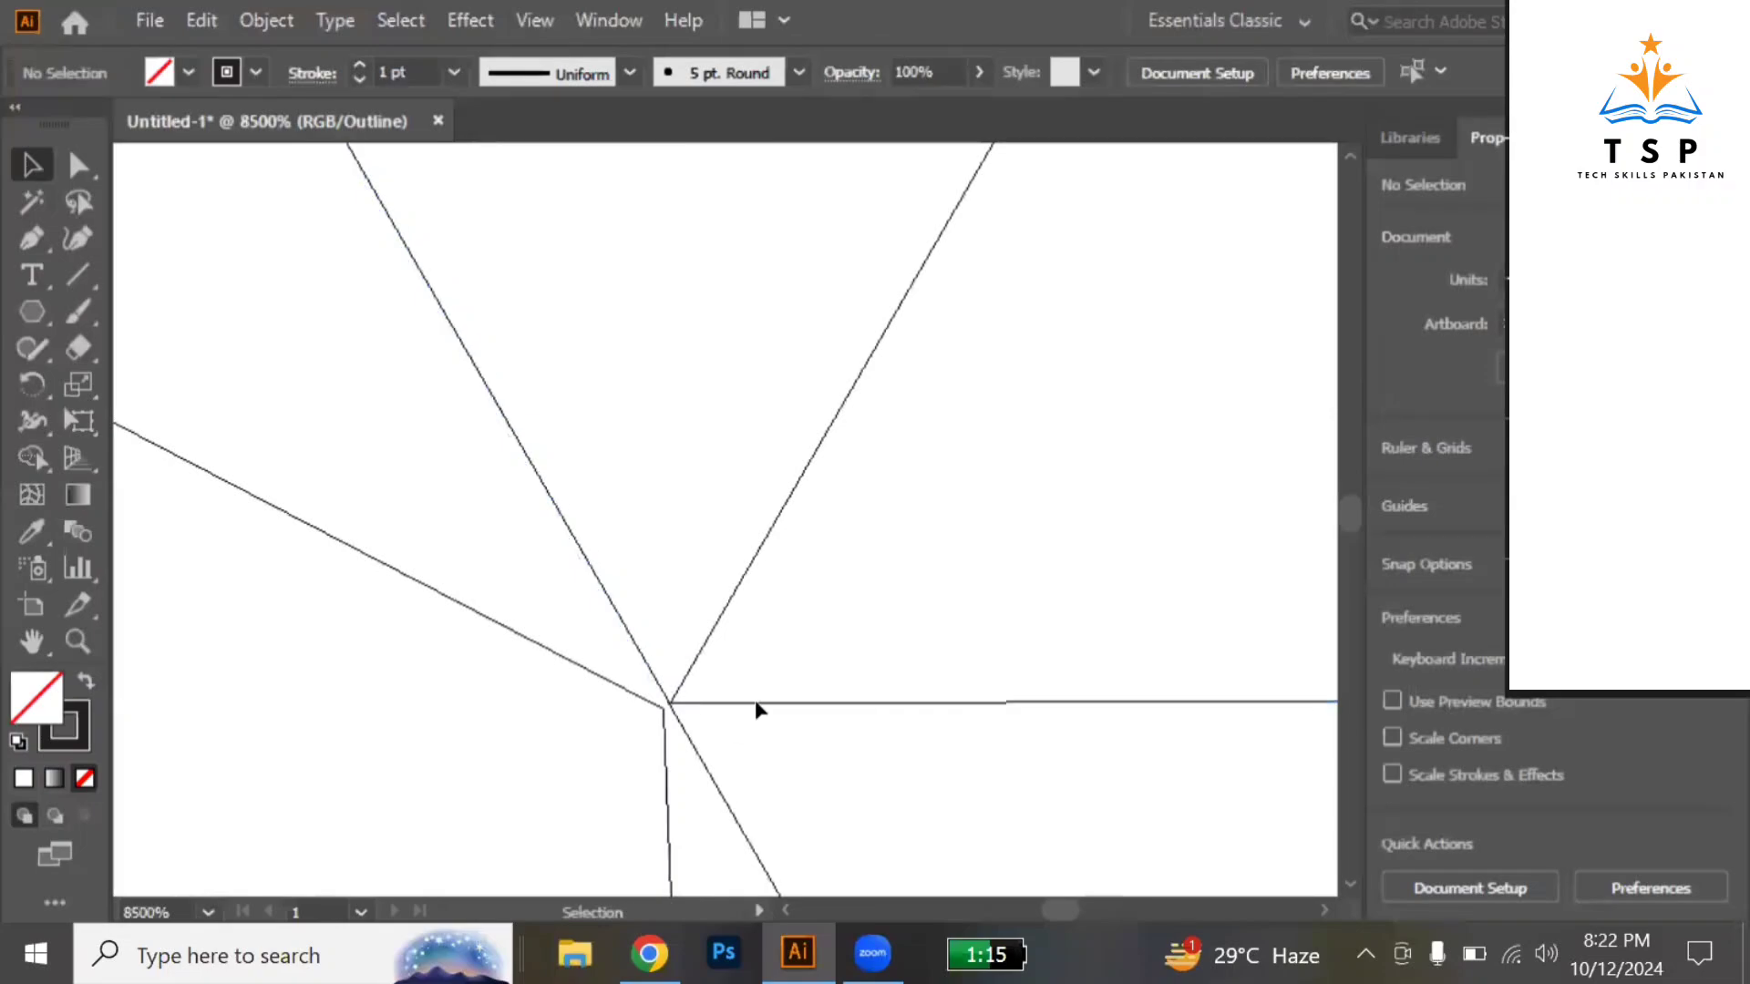
left_click_drag(791, 626, 733, 730)
left_click(734, 730)
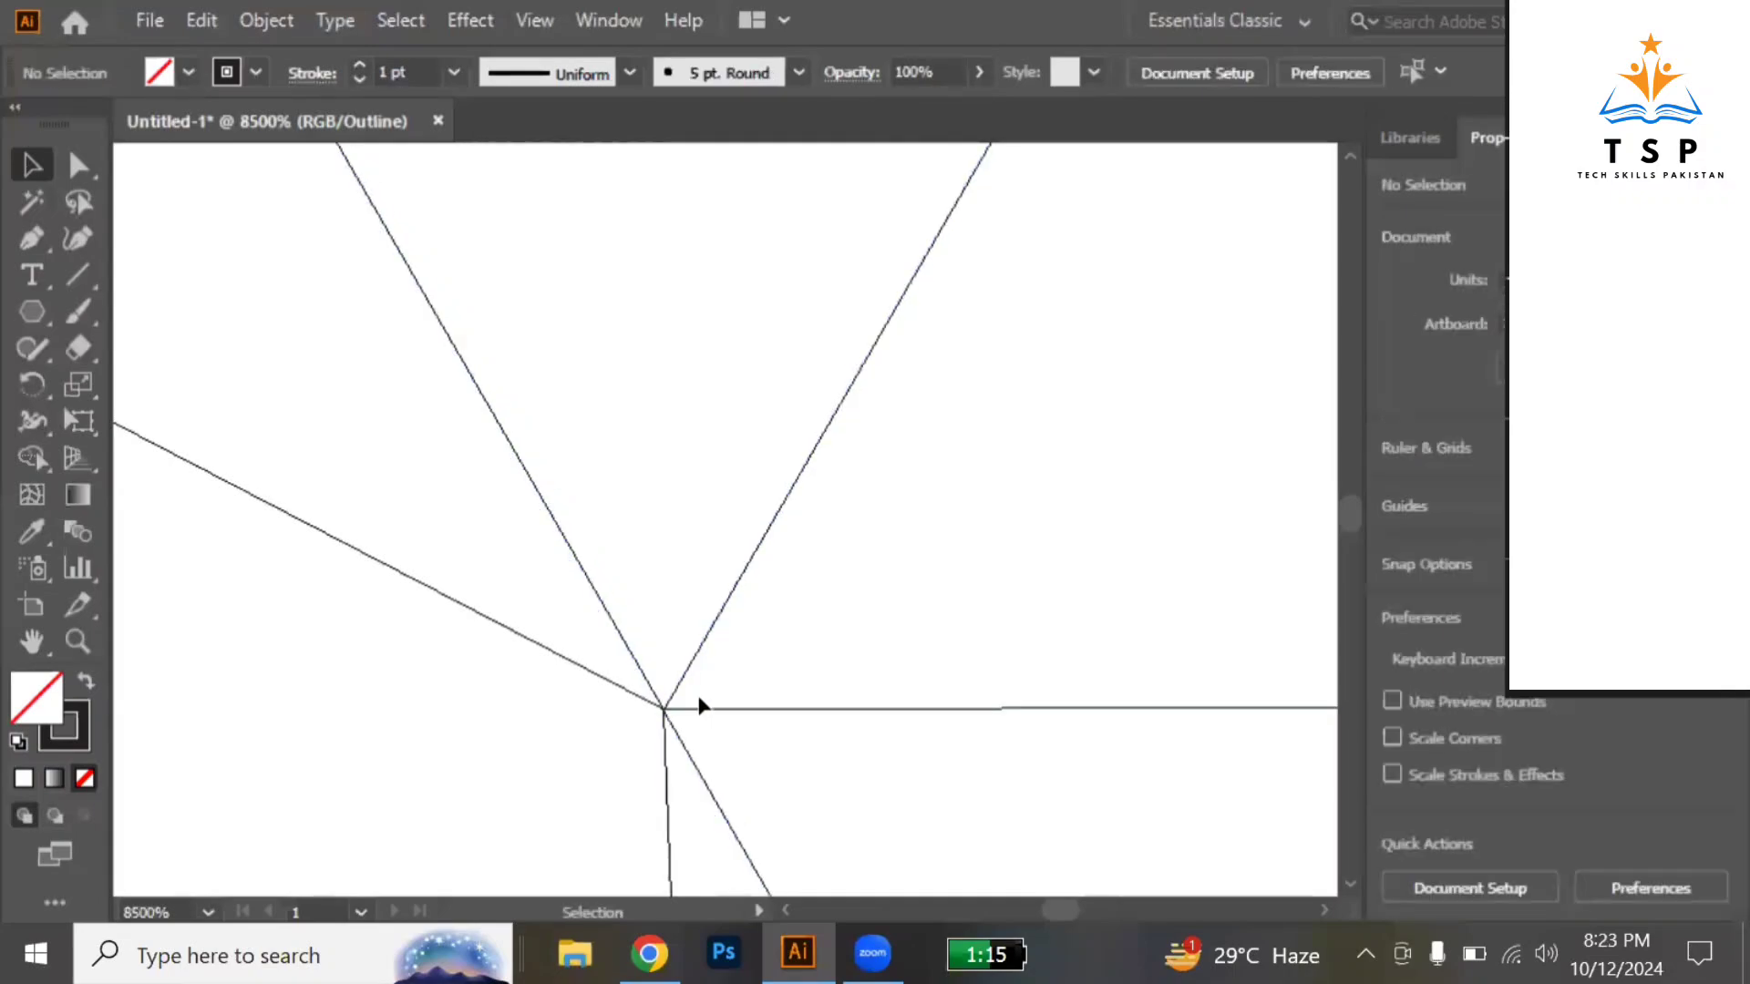
key("alt")
scroll(700, 706, "down", 10)
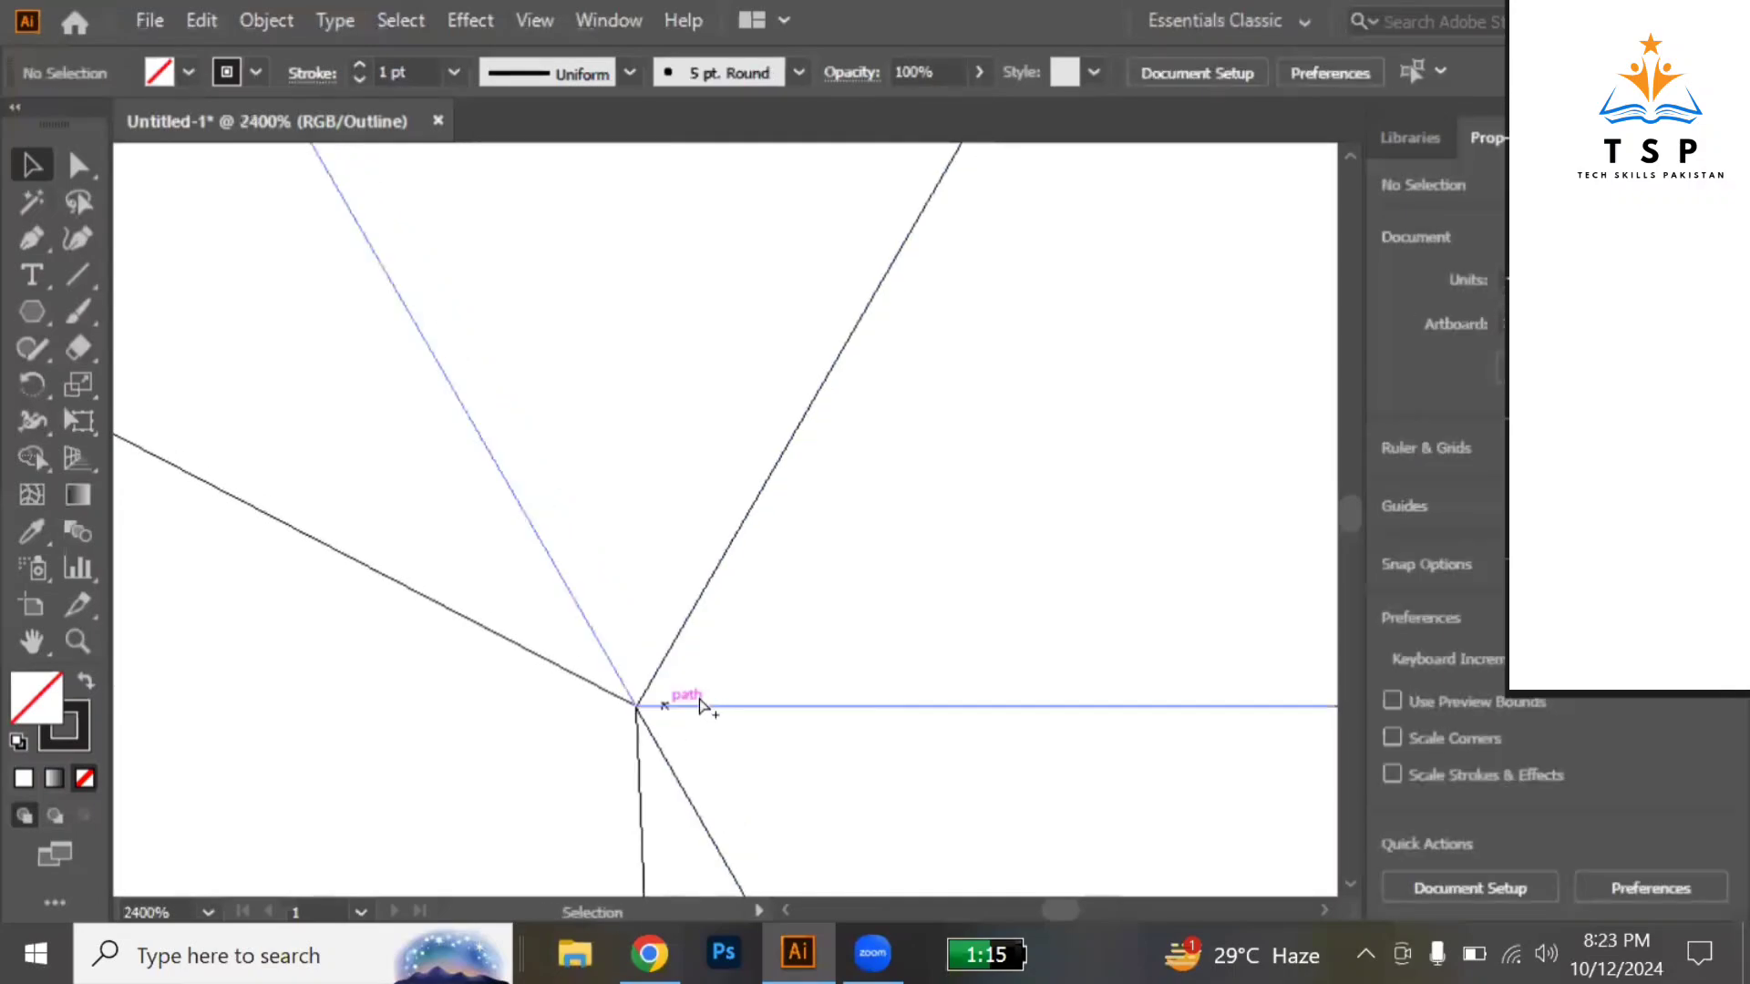
scroll(700, 704, "down", 3)
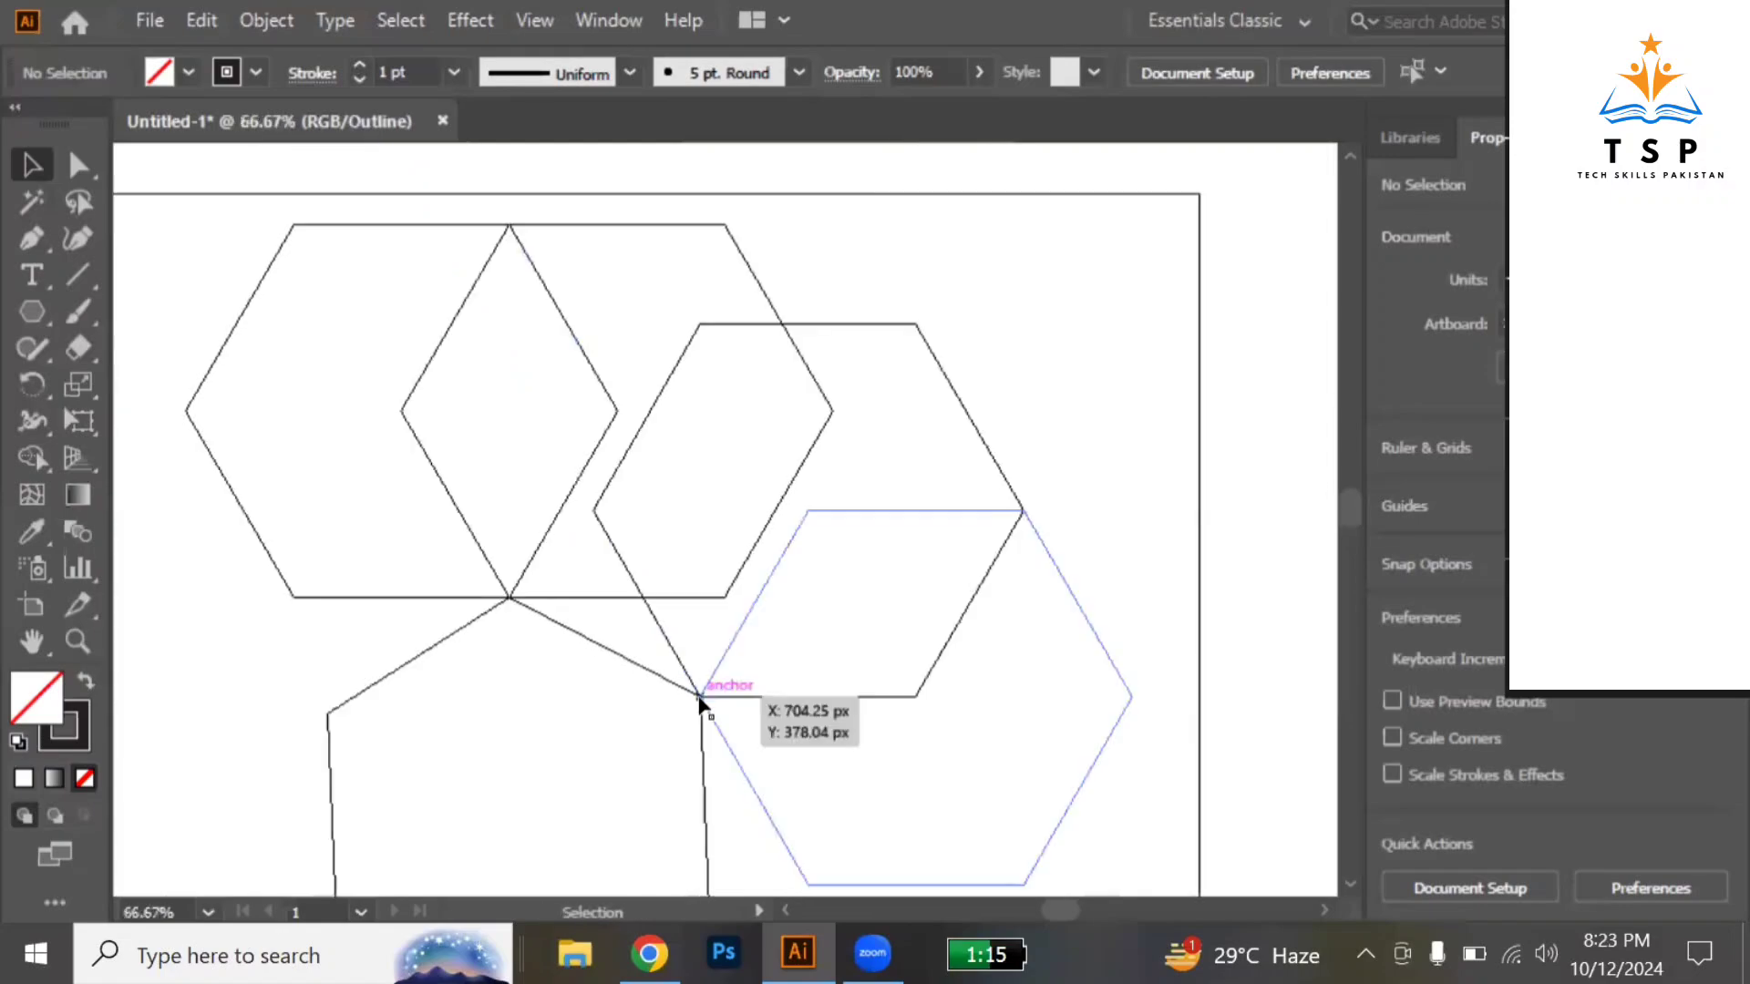
key("ctrl+y")
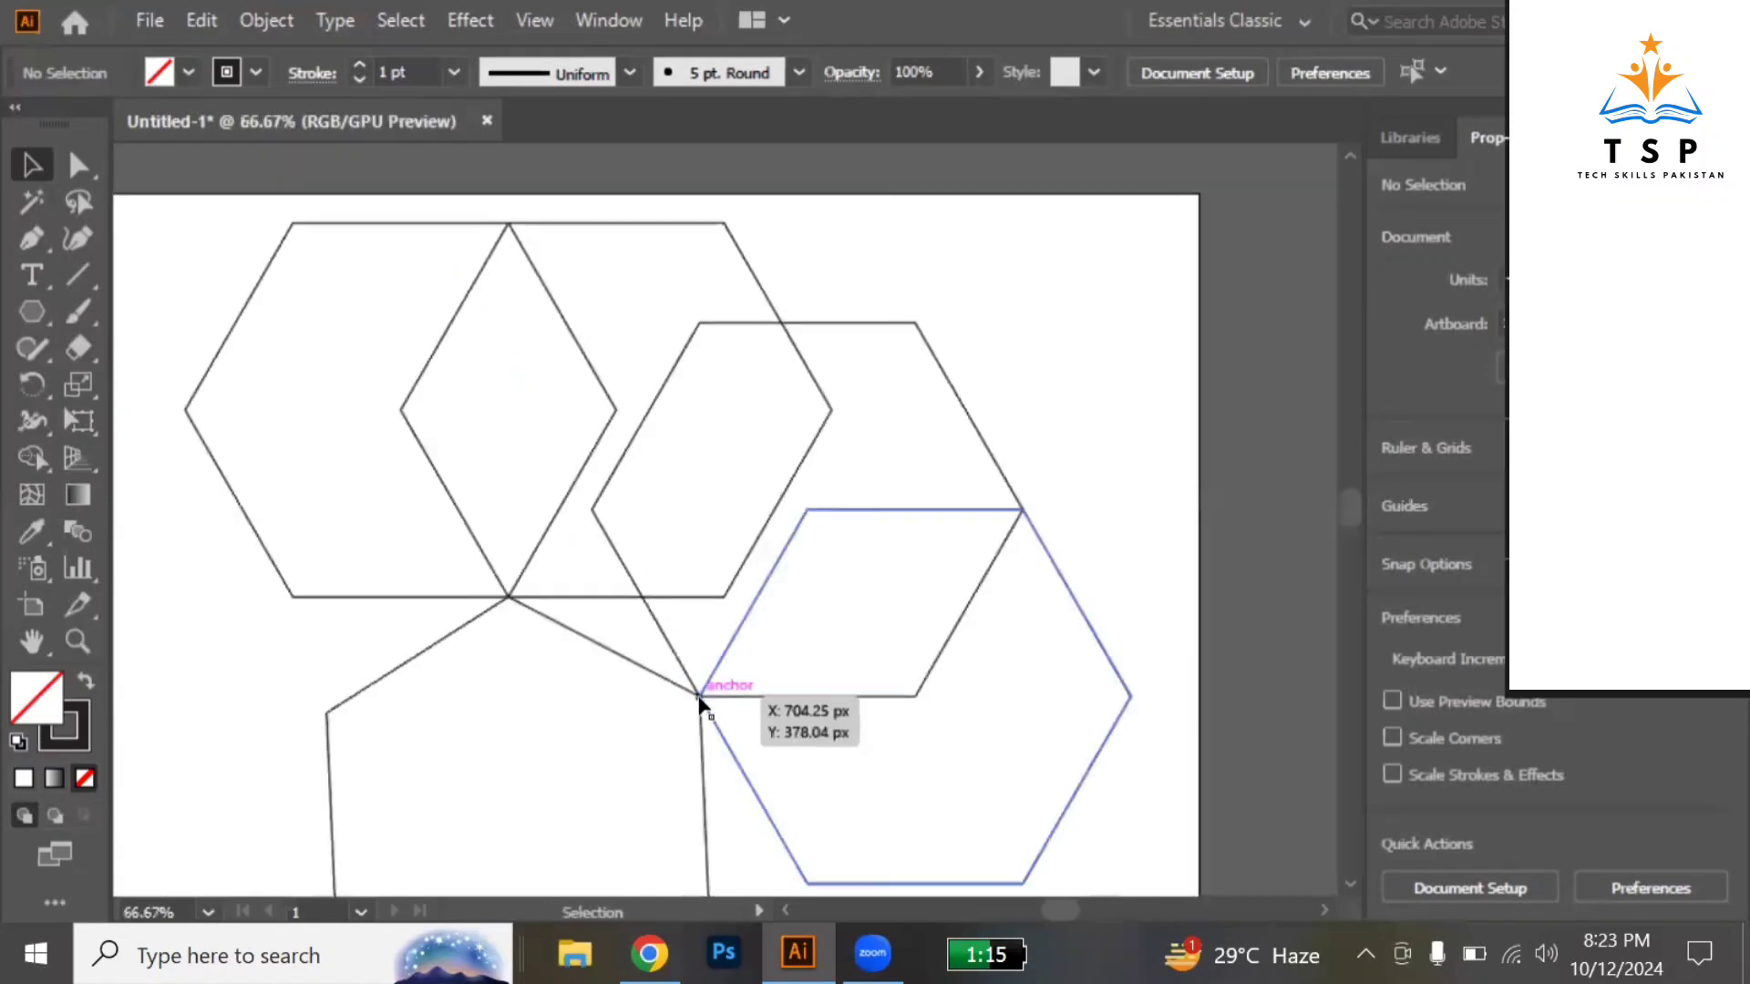